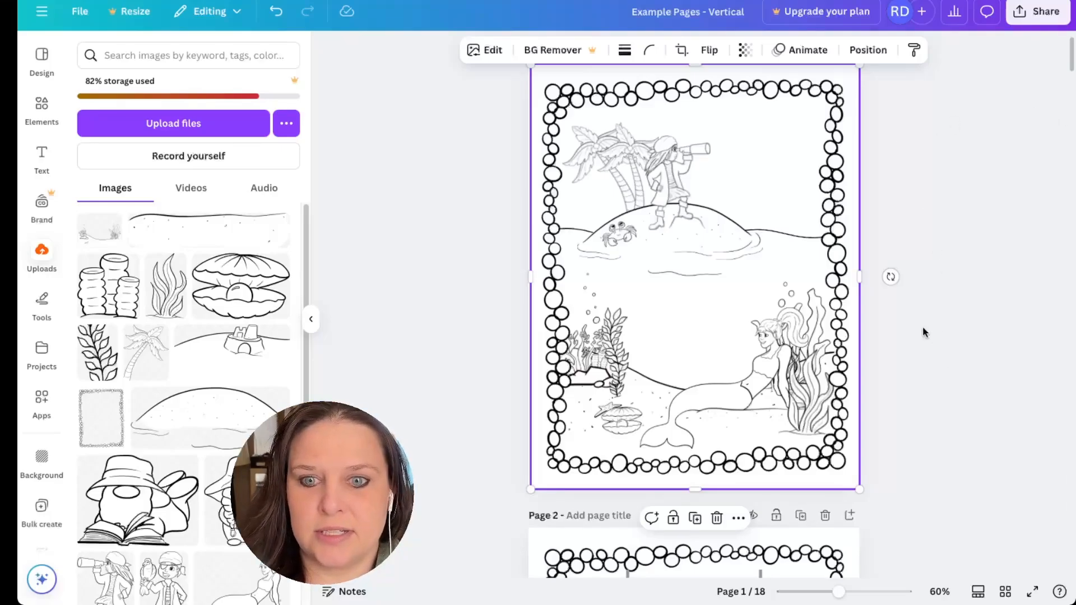
Examine the finished coloring page on page 1 and its rule-of-thirds grid version on page 2, ending at blank page 3
scroll(993, 340, down, 1)
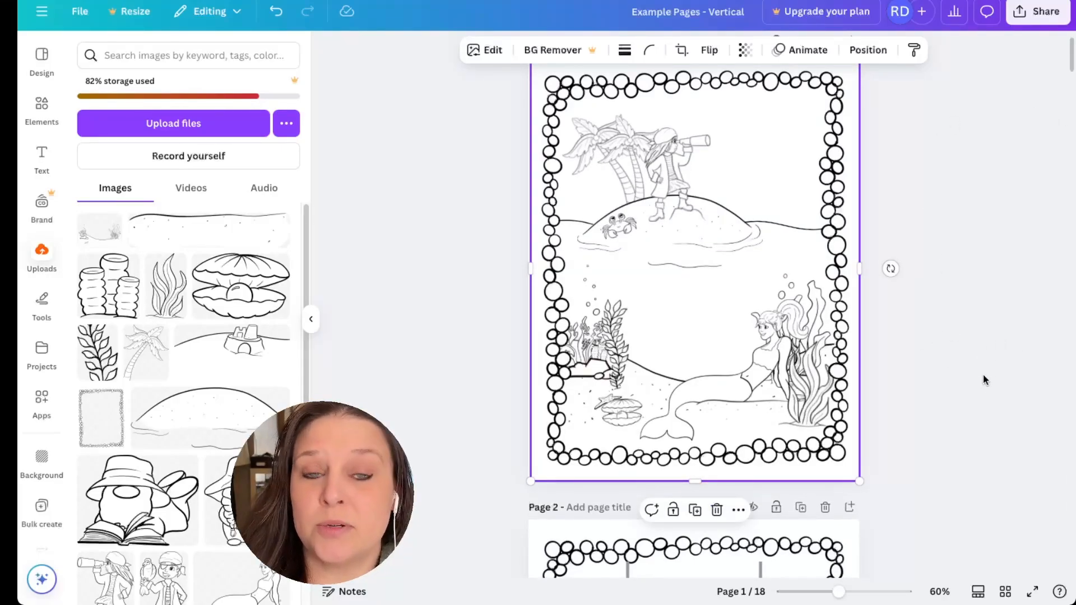
scroll(1006, 393, down, 3)
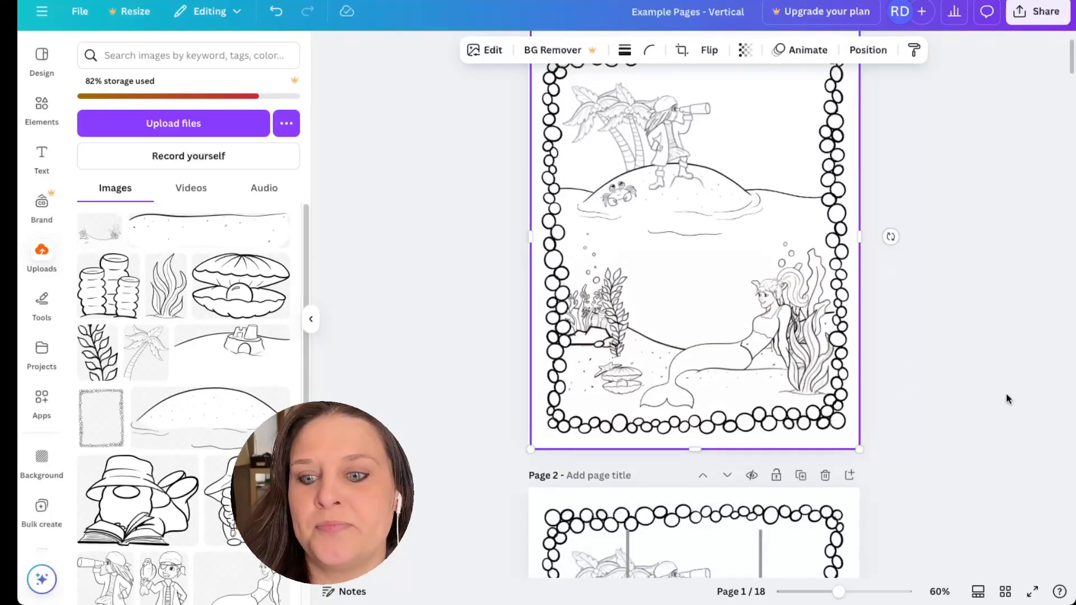
scroll(1012, 398, down, 6)
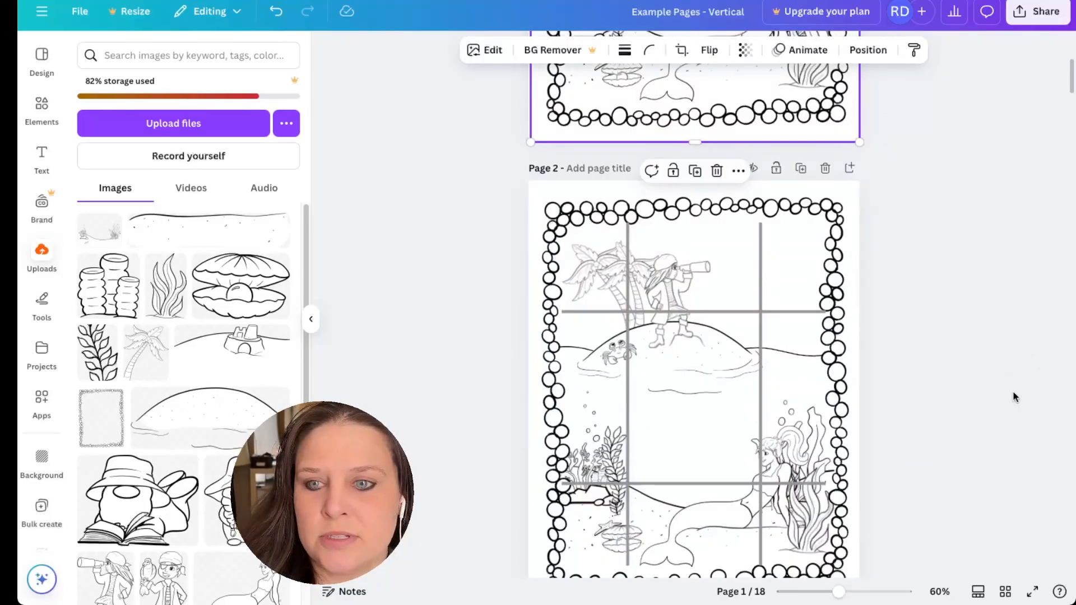
scroll(1016, 376, down, 1)
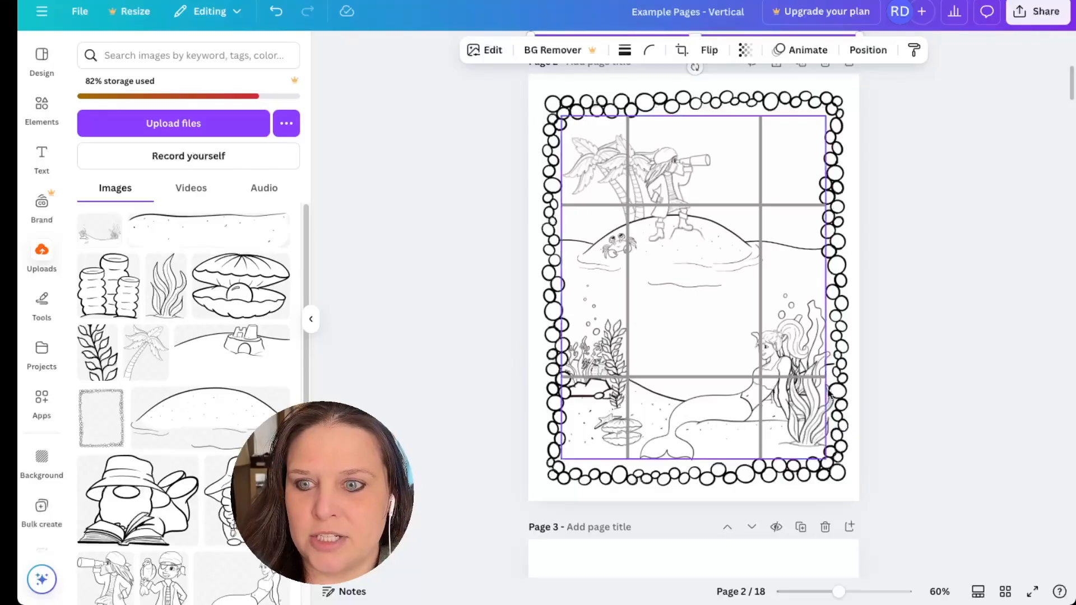
scroll(849, 377, down, 1)
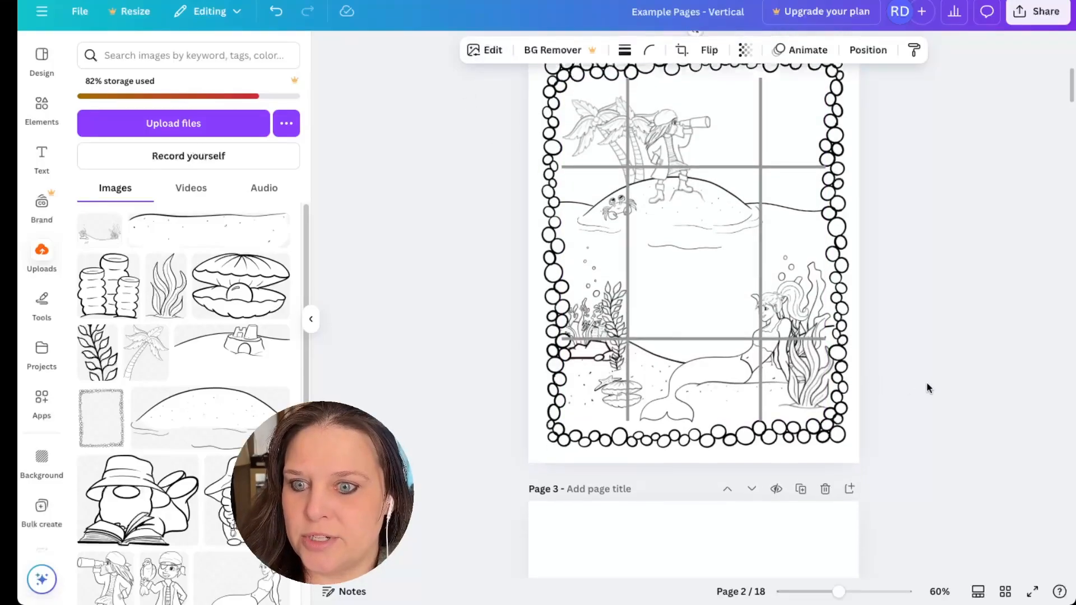
scroll(942, 393, down, 5)
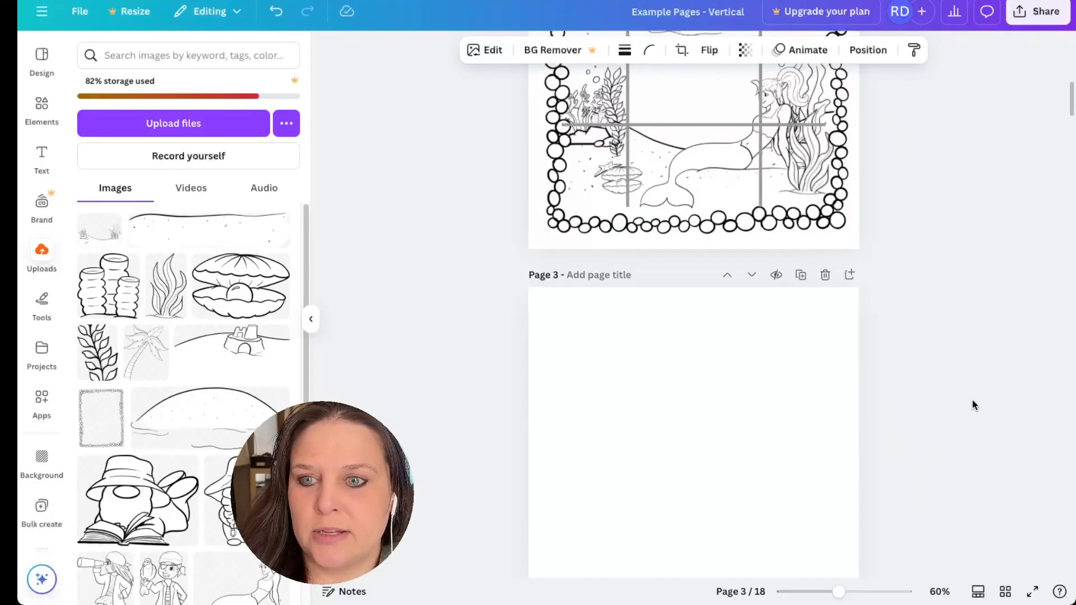
scroll(973, 401, down, 4)
scroll(951, 378, down, 1)
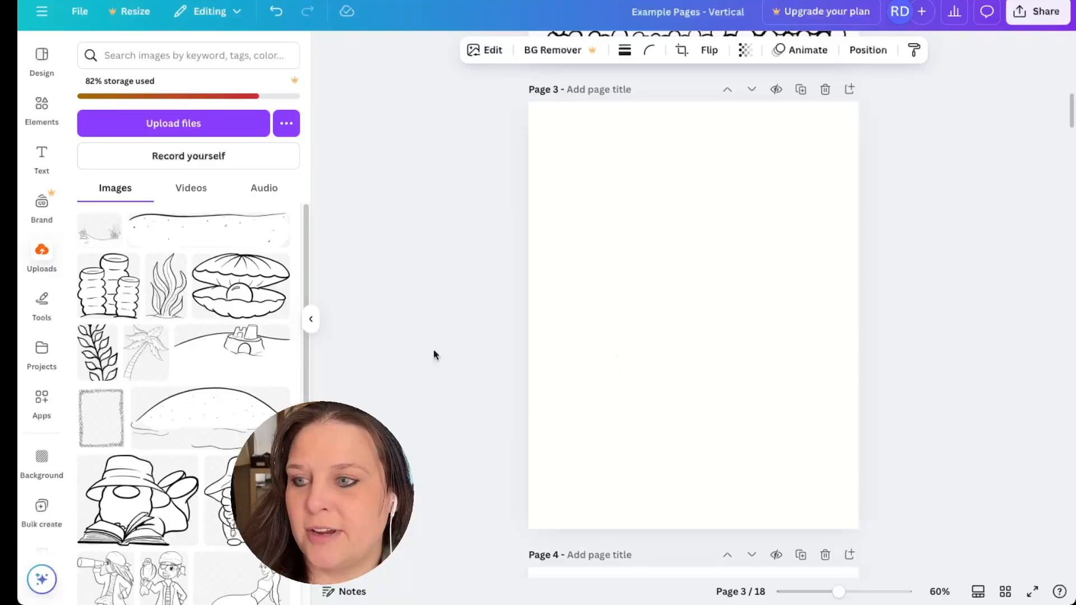
Add the uploaded palm tree to page 3, flip it horizontally and place it in the page's upper-left area
click(148, 367)
drag(691, 311, 641, 206)
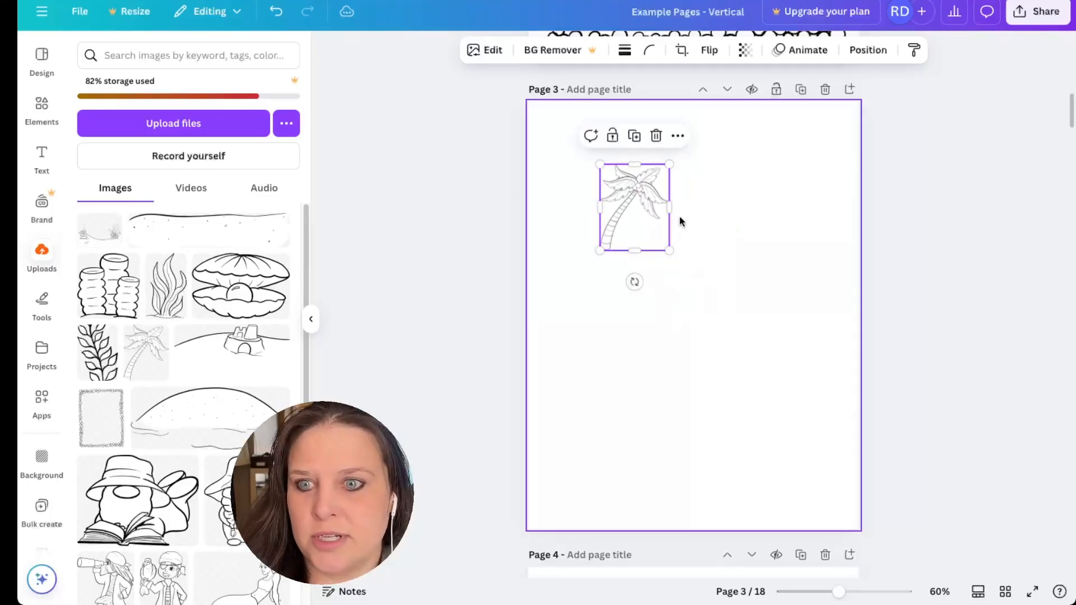
click(712, 50)
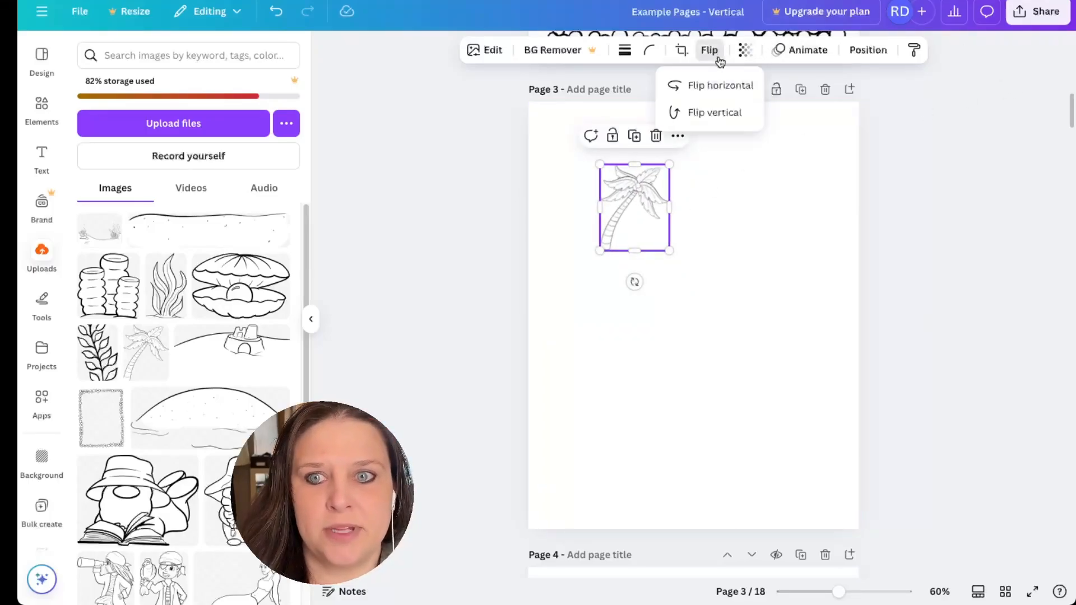
click(709, 87)
drag(648, 217, 629, 211)
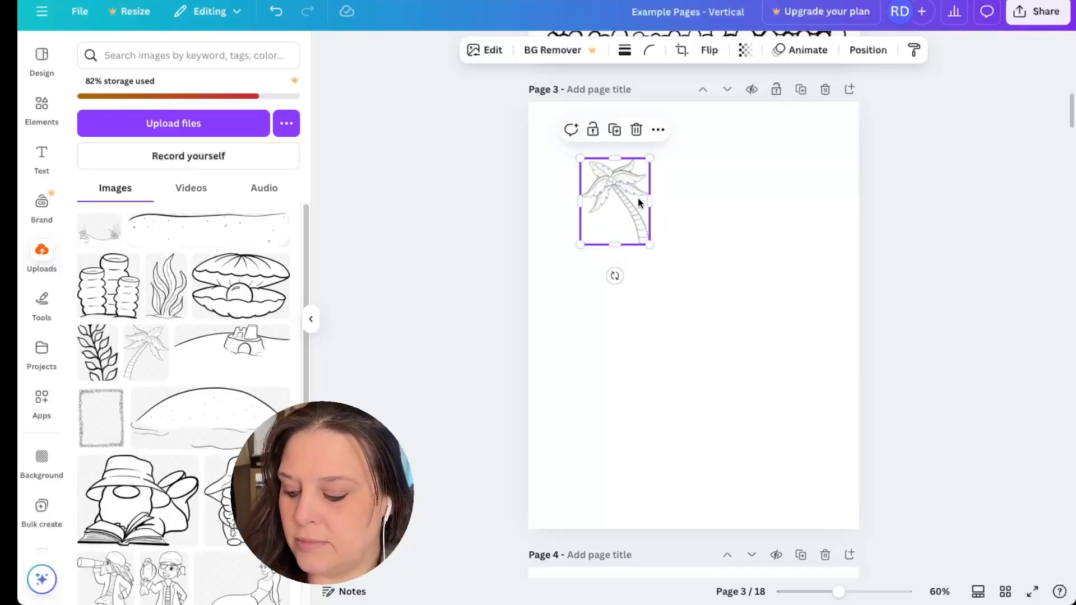
Duplicate the palm tree, make the copy slightly smaller, tilt it clockwise and overlap it with the right side of the original
mouse_move(615, 276)
mouse_down()
mouse_move(621, 281)
mouse_move(600, 278)
mouse_up()
drag(600, 157, 639, 181)
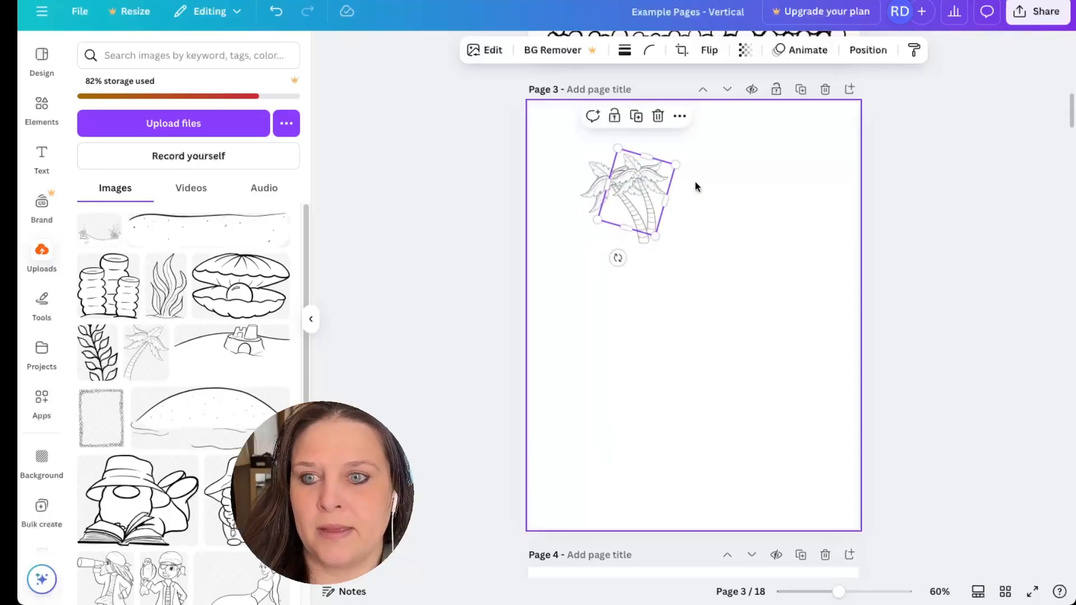
click(735, 218)
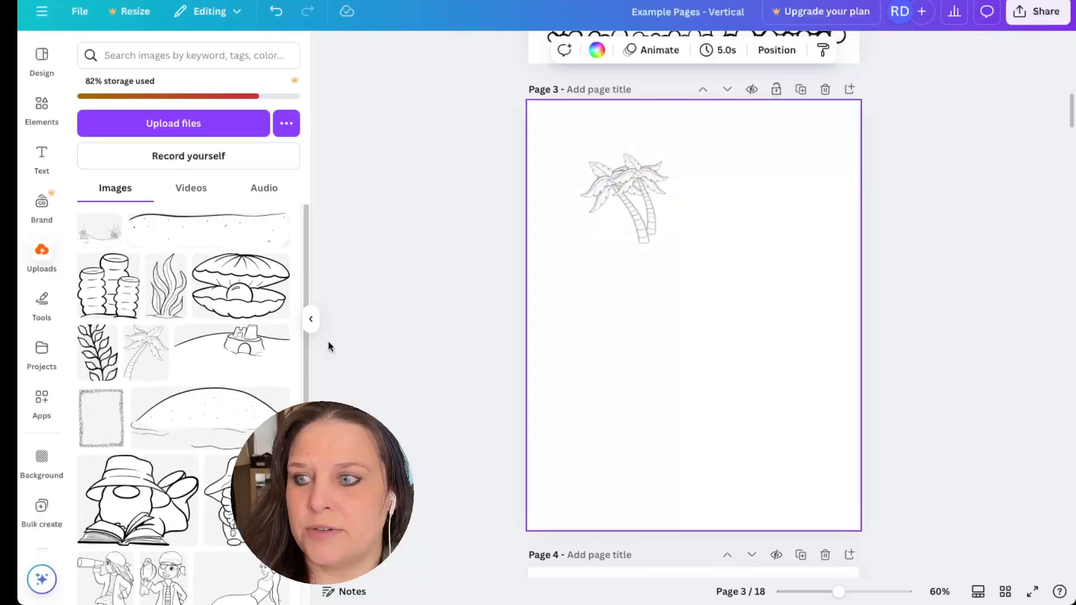
Add the uploaded sandy island and place it over the base of the two palm trunks
click(216, 425)
drag(690, 343, 691, 249)
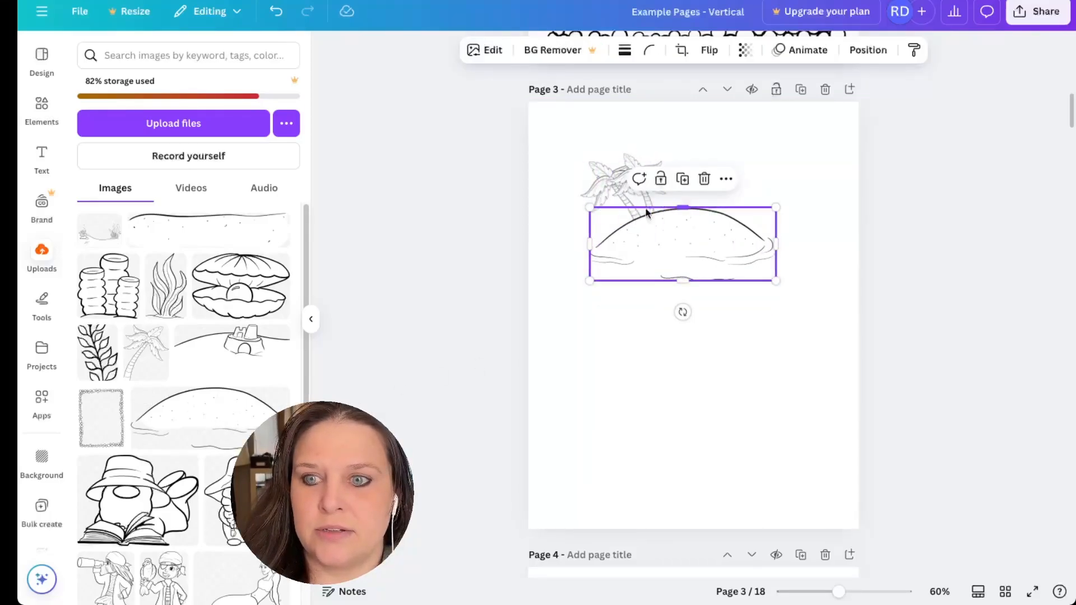
click(632, 195)
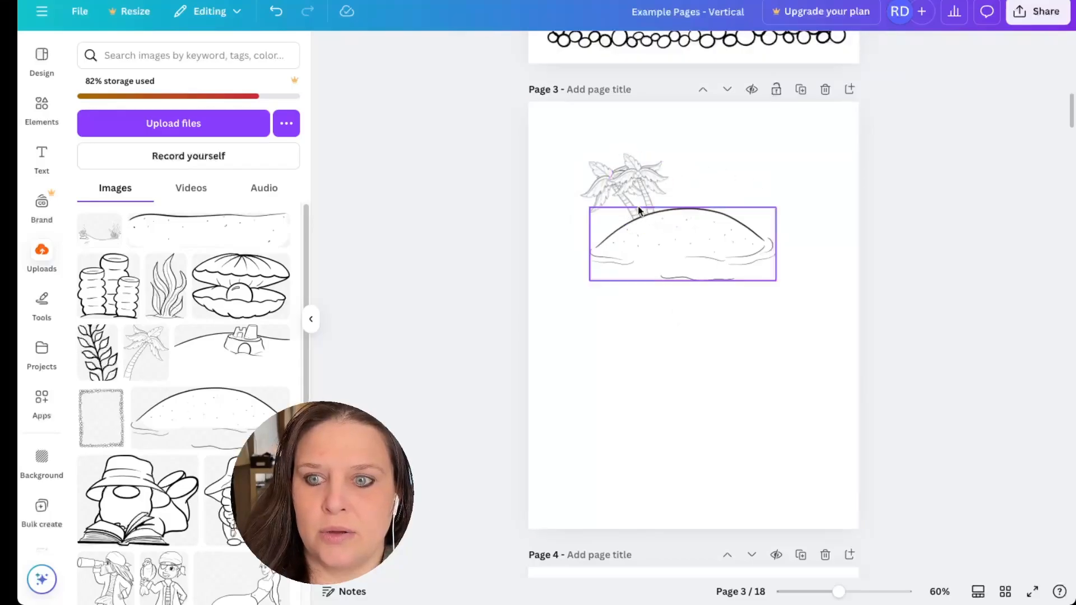
mouse_move(721, 228)
mouse_down()
mouse_move(721, 262)
mouse_move(706, 236)
mouse_up()
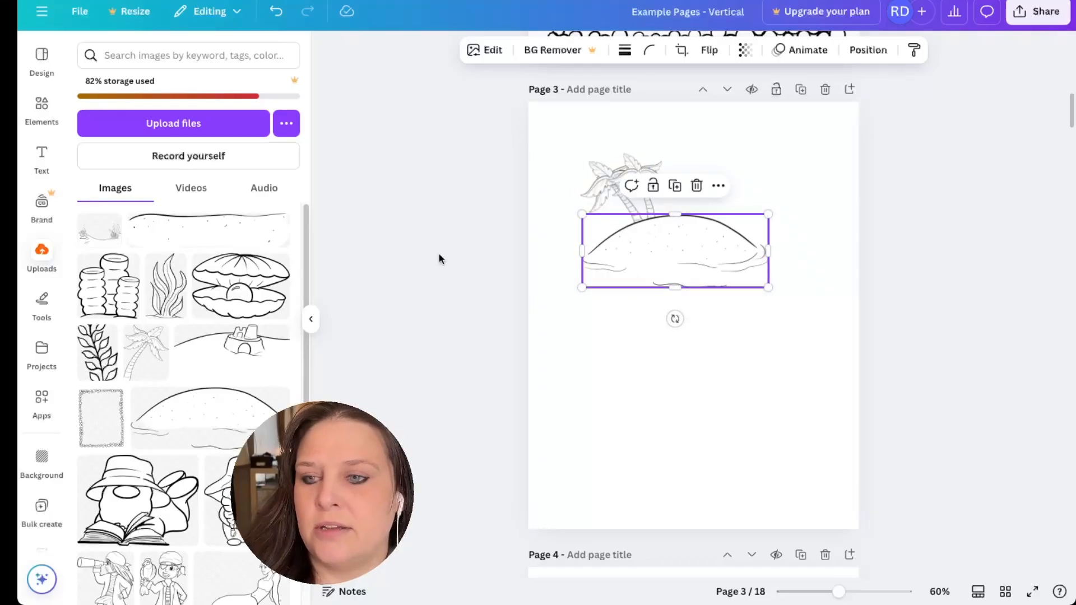
click(677, 338)
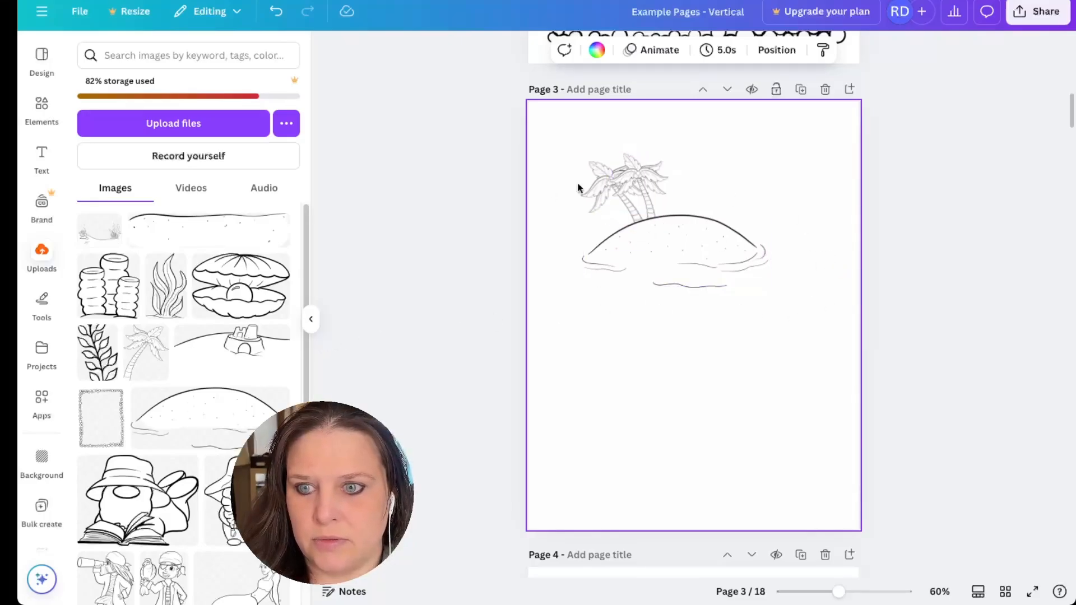
Add a thin wavy line graphic as the left horizon and place a copy tilted about -9.6° on the island's right side
click(41, 110)
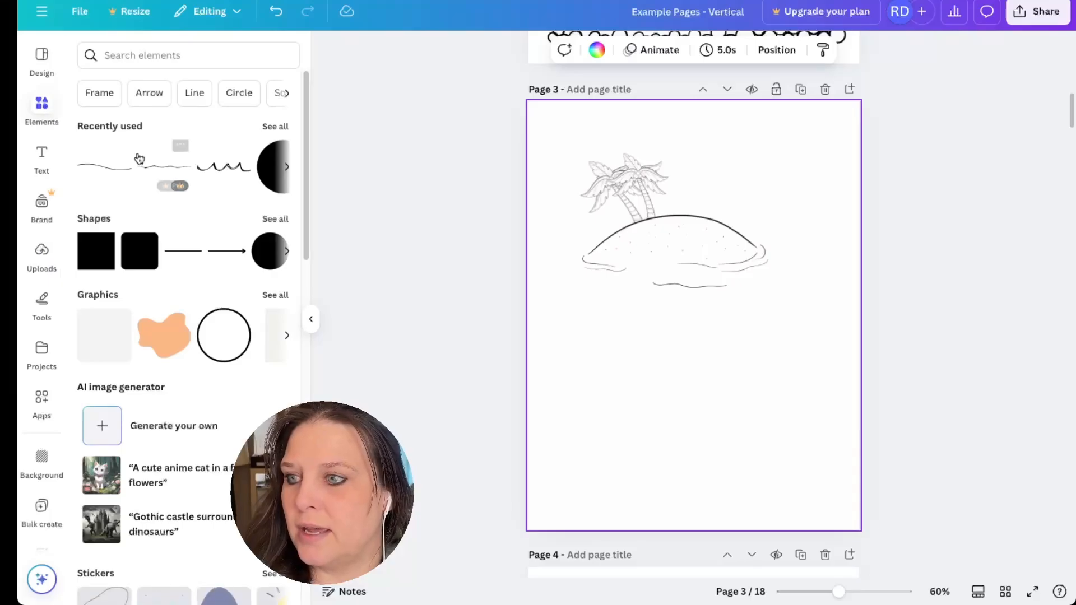
click(101, 168)
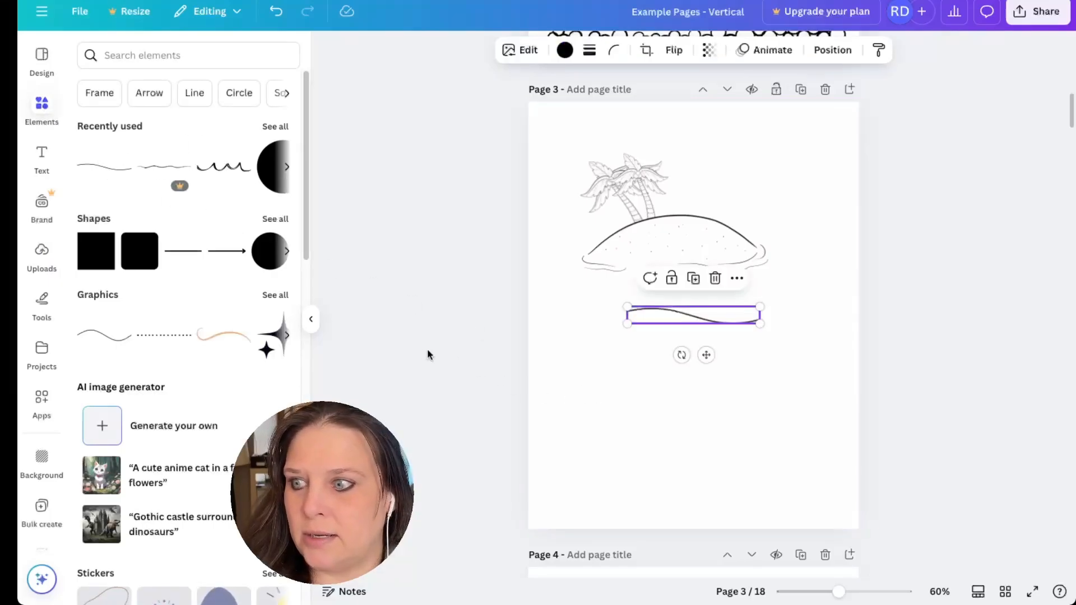
click(45, 255)
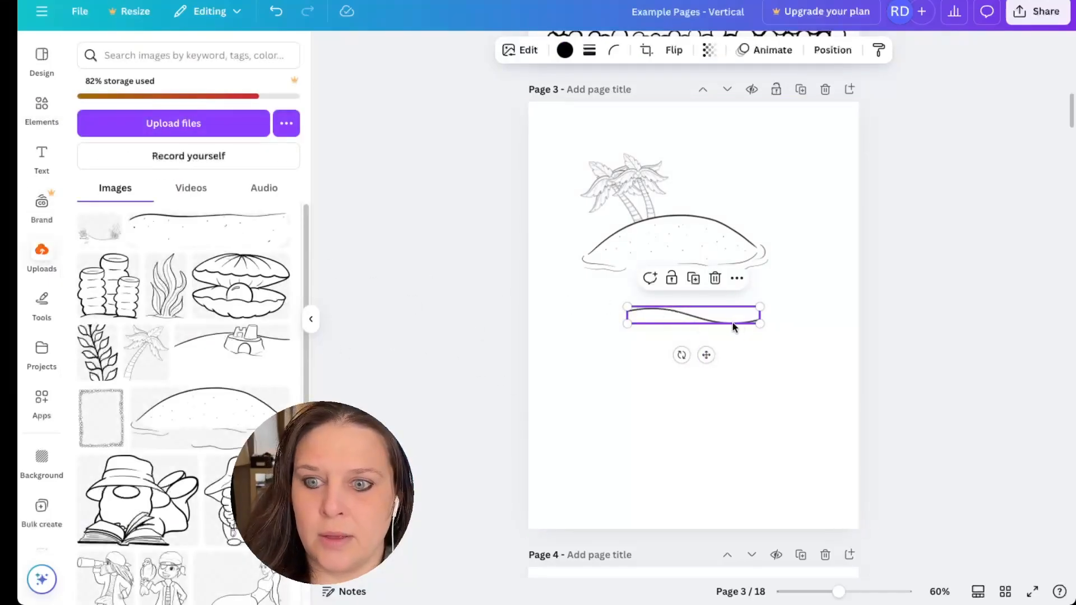
drag(737, 314, 656, 240)
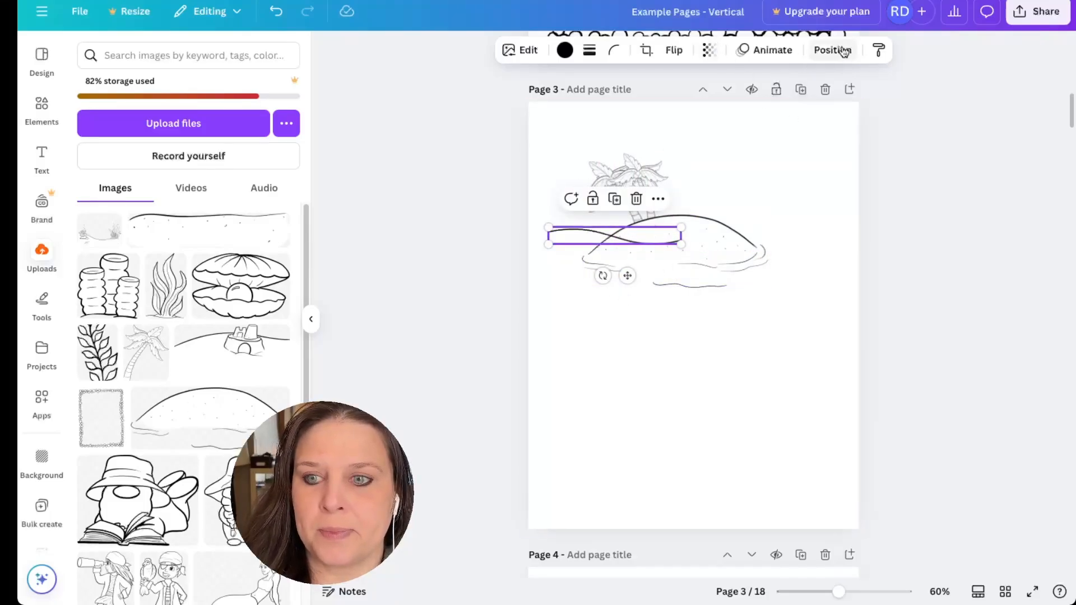
mouse_move(628, 275)
mouse_down()
mouse_move(798, 271)
mouse_move(778, 276)
mouse_up()
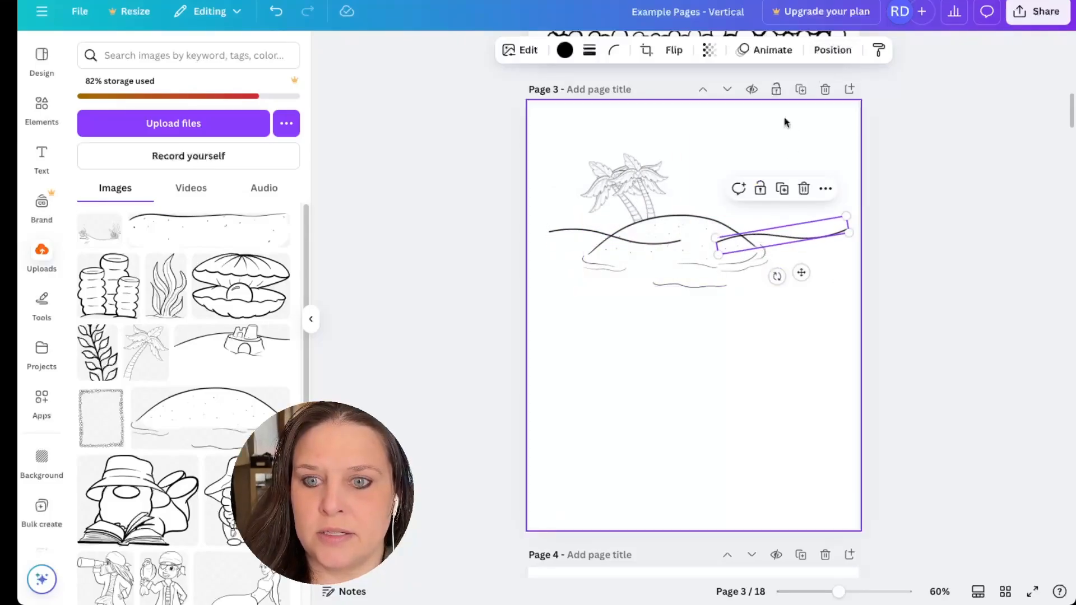
Send both wavy horizon lines to the back so they sit behind the island
click(833, 50)
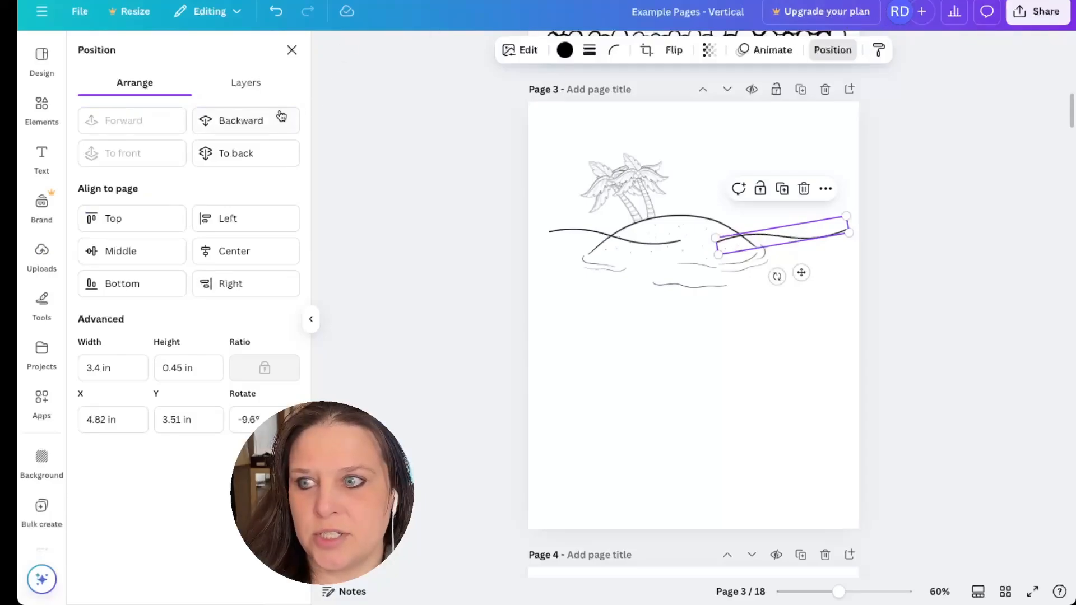
click(260, 150)
click(585, 232)
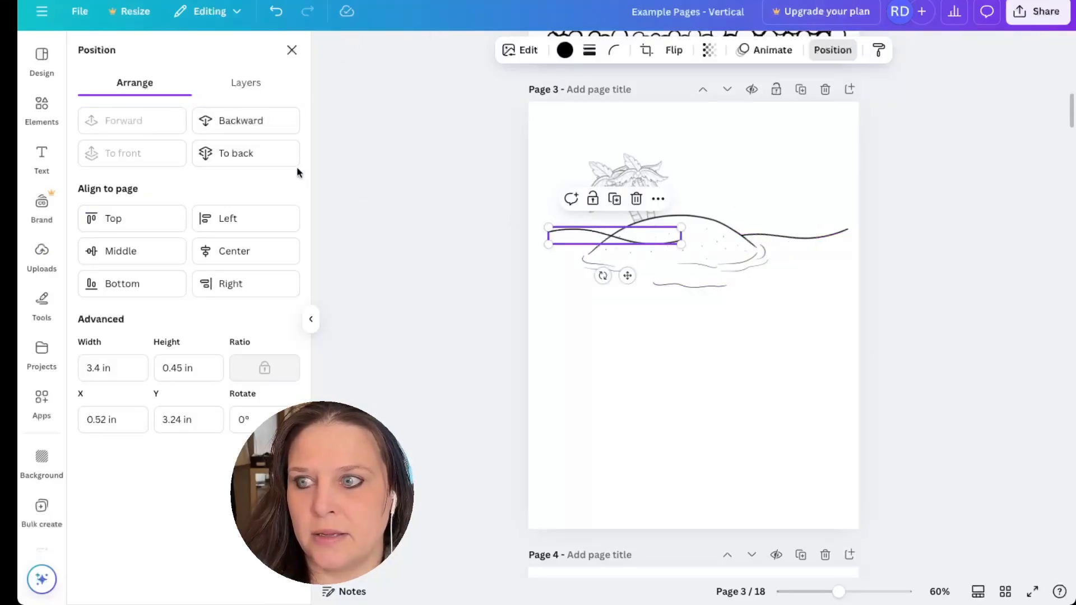
click(685, 370)
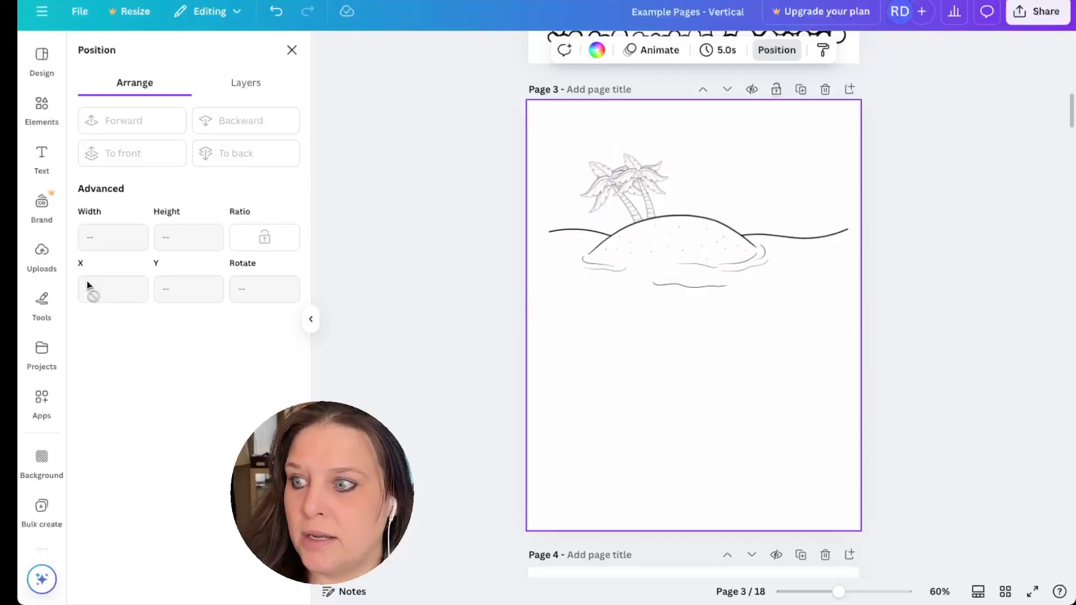
Add the uploaded underwater seabed scene below the island, enlarge it to nearly the page width and center it horizontally
click(42, 257)
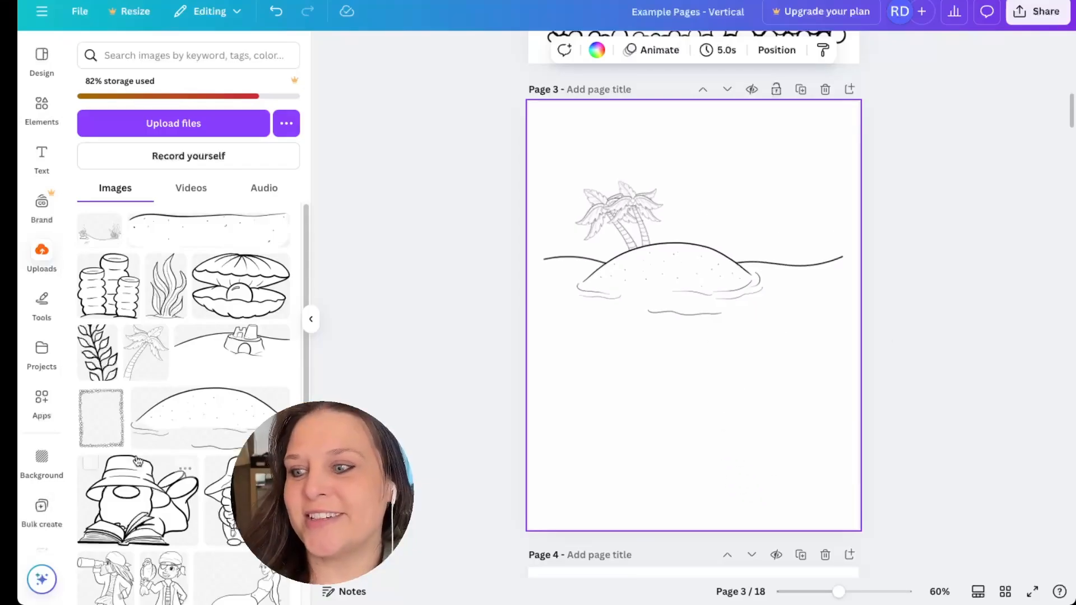
mouse_move(102, 241)
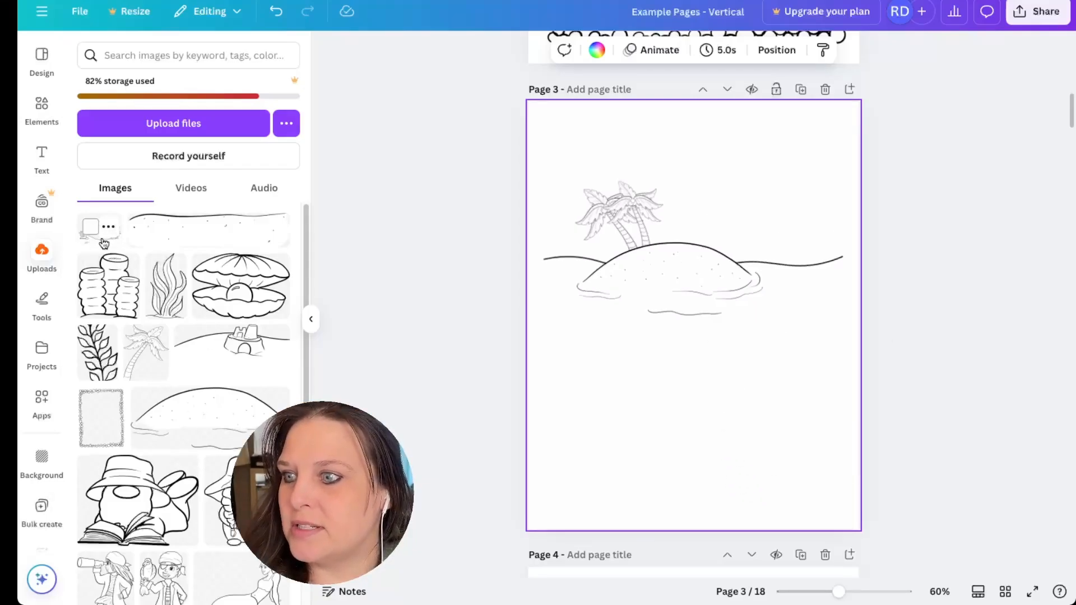
click(105, 247)
drag(700, 372, 660, 477)
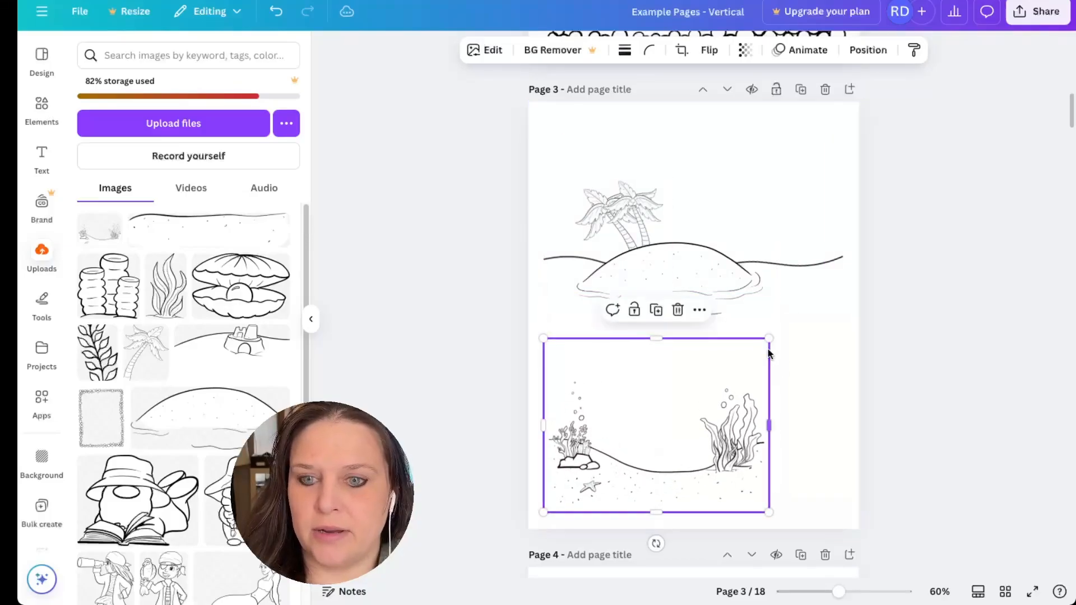
drag(770, 341, 842, 294)
drag(721, 478, 729, 469)
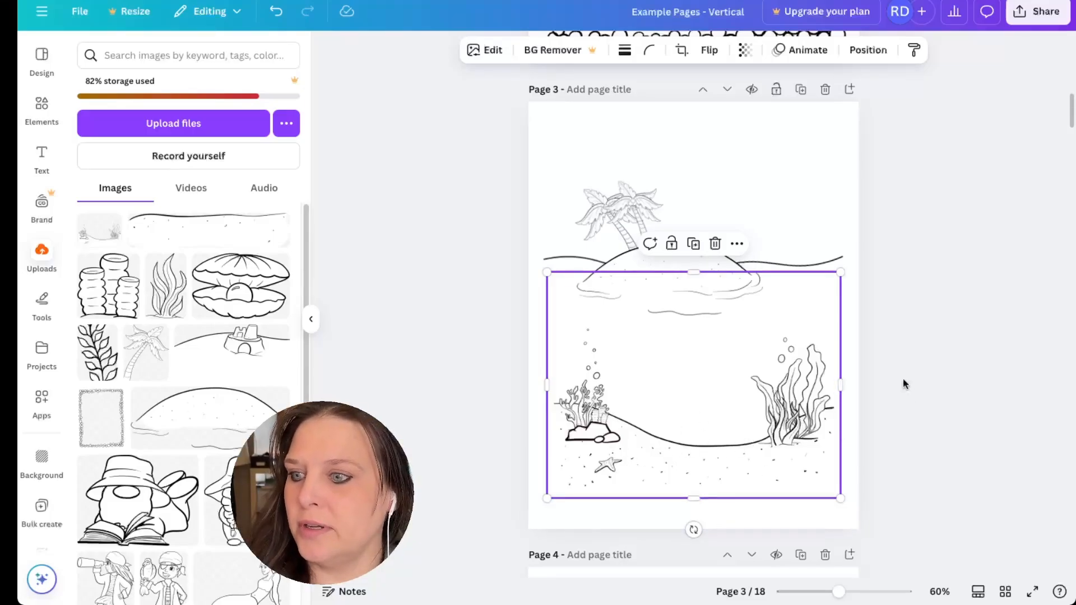
scroll(239, 381, down, 1)
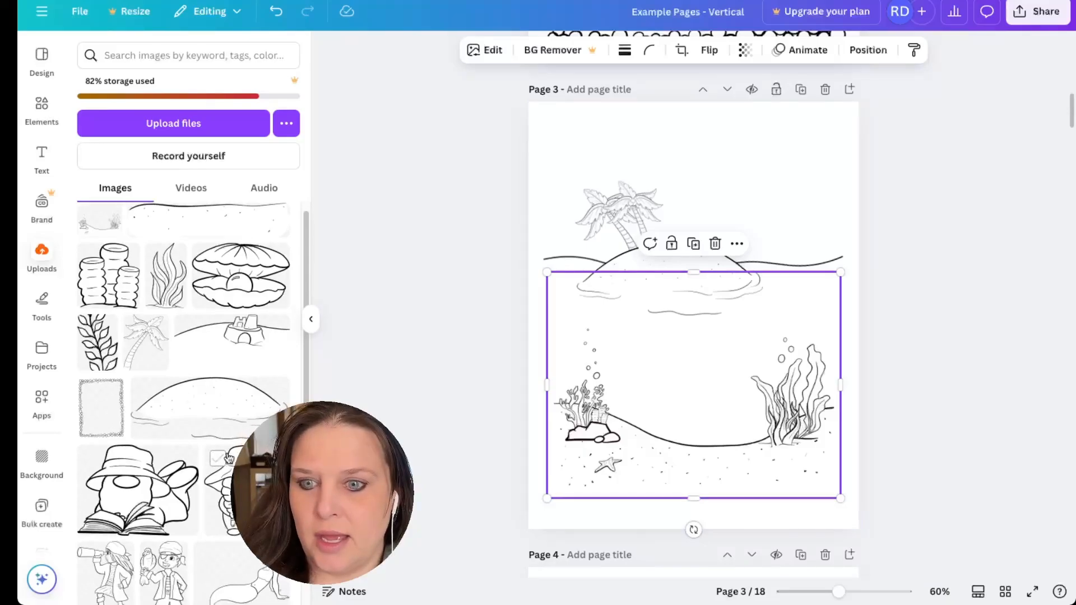
click(537, 469)
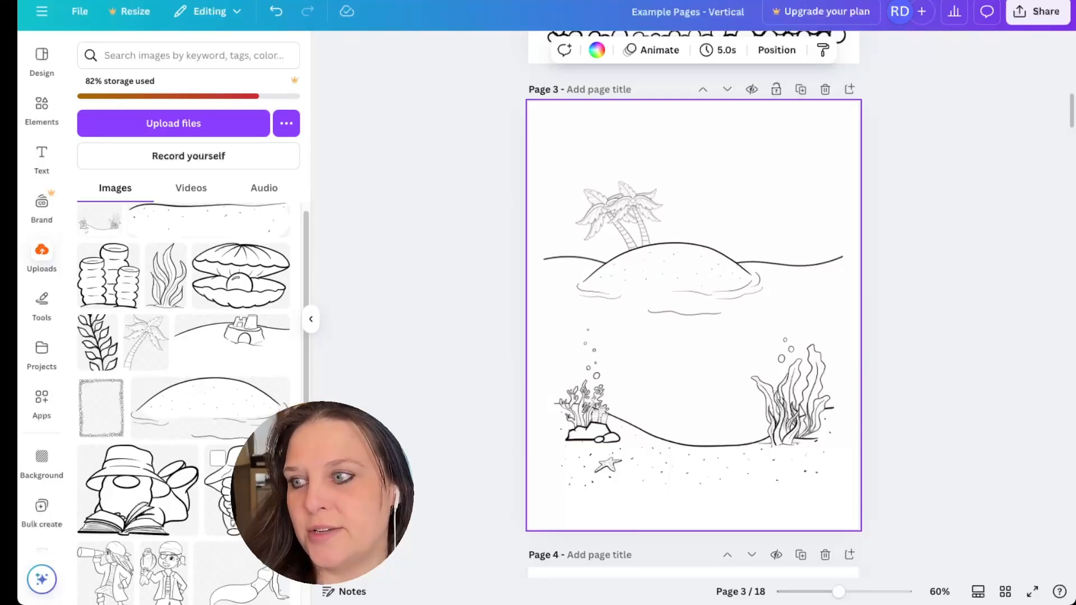
Add the uploaded pirate with the spyglass, scale the figure down and stand it on the island beside the palm trees
scroll(241, 494, down, 1)
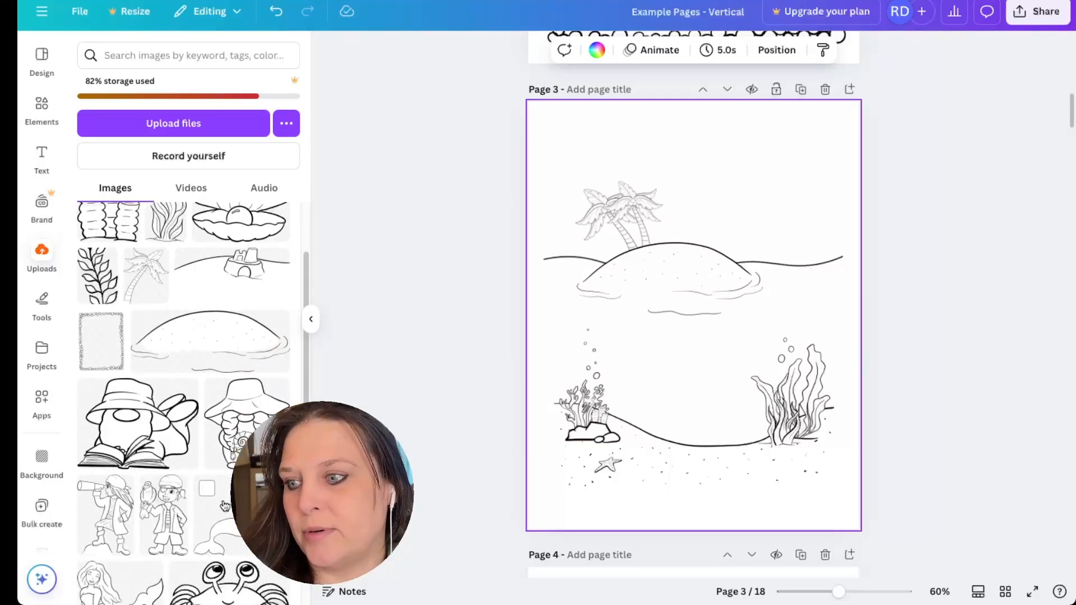
drag(133, 525, 679, 222)
drag(638, 174, 644, 181)
drag(678, 216, 674, 218)
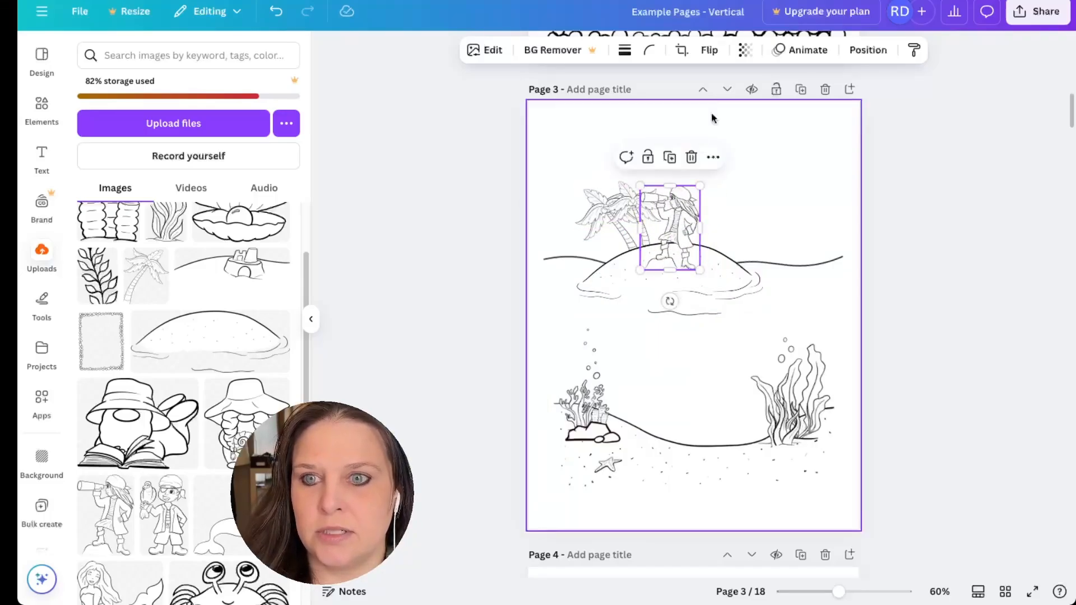
Flip the pirate horizontally to look away from the palms and move the figure slightly left on the island
click(709, 50)
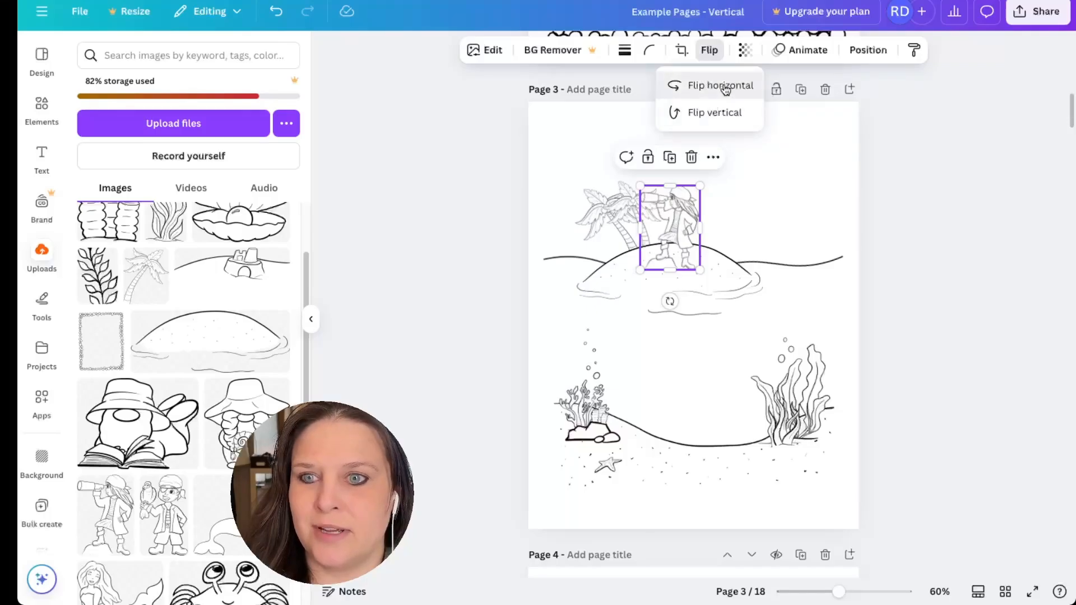
click(711, 96)
drag(668, 233, 649, 219)
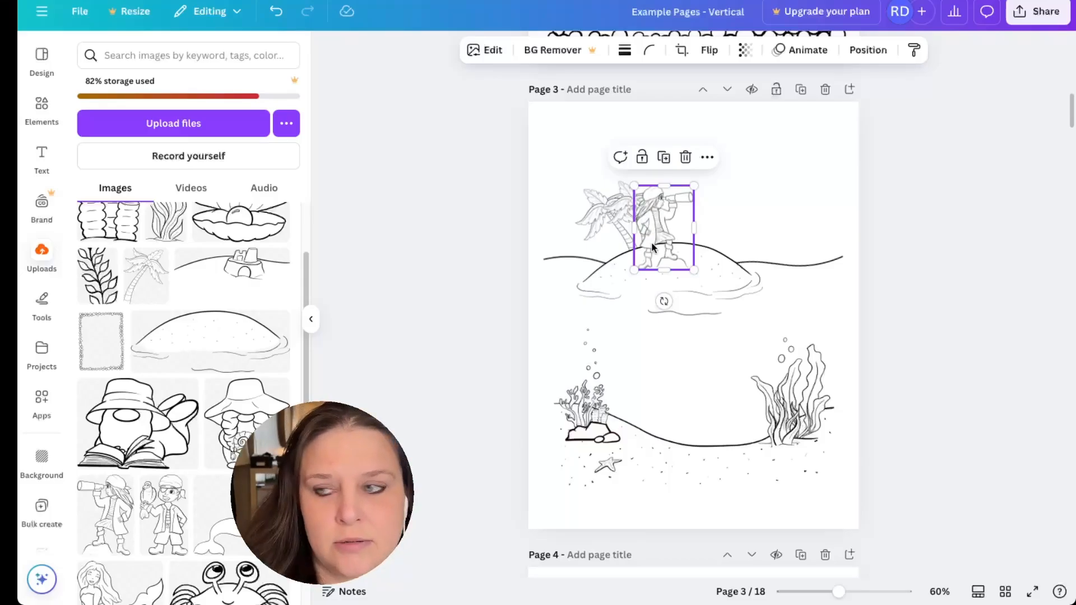
click(759, 208)
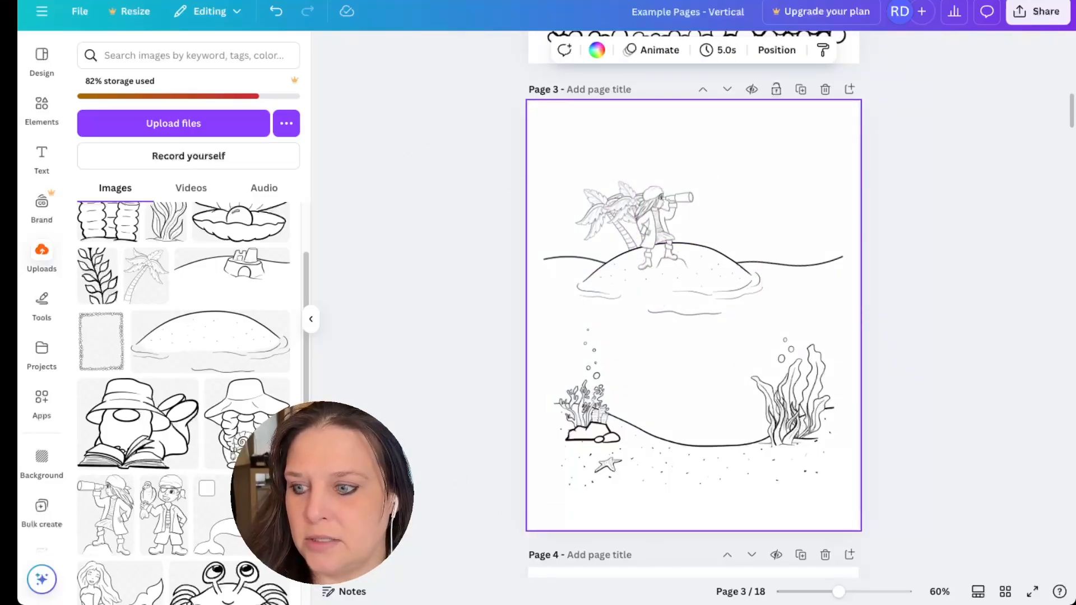
Add the uploaded reclining mermaid to the underwater scene and rest her on the seabed against the seaweed
click(259, 517)
drag(736, 310, 756, 429)
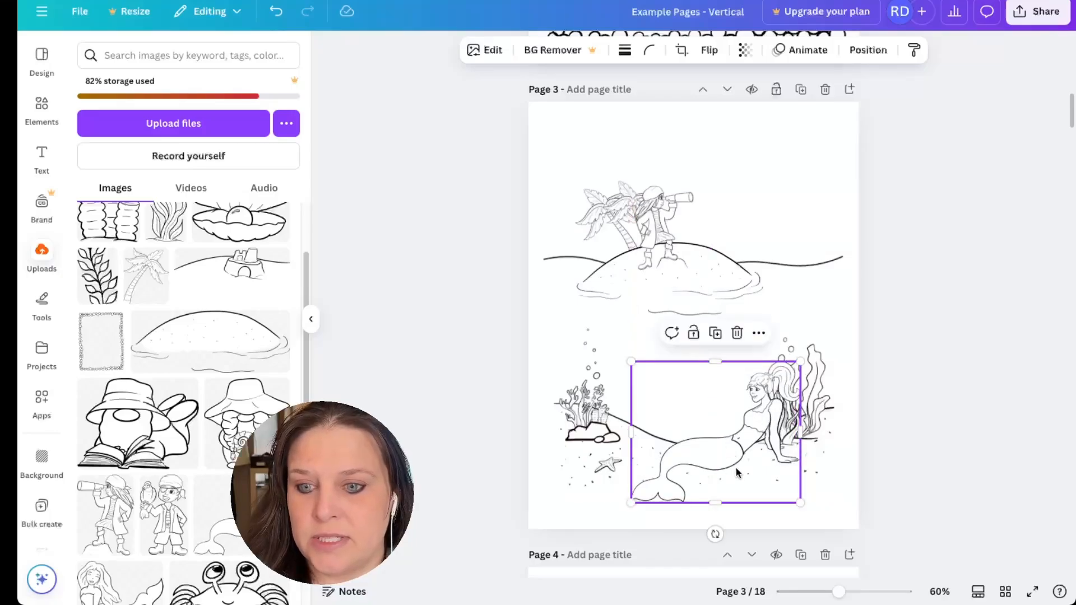
click(874, 457)
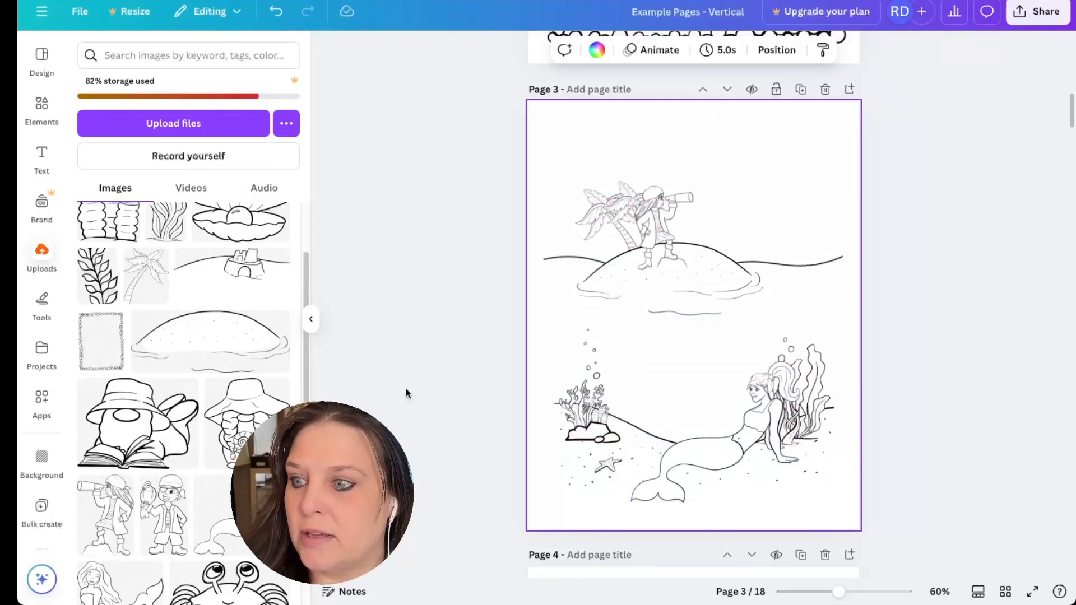
Add the uploaded dotted sand strip, tilt it slightly and fit it under the mermaid's hand and tail as ground
scroll(277, 340, up, 2)
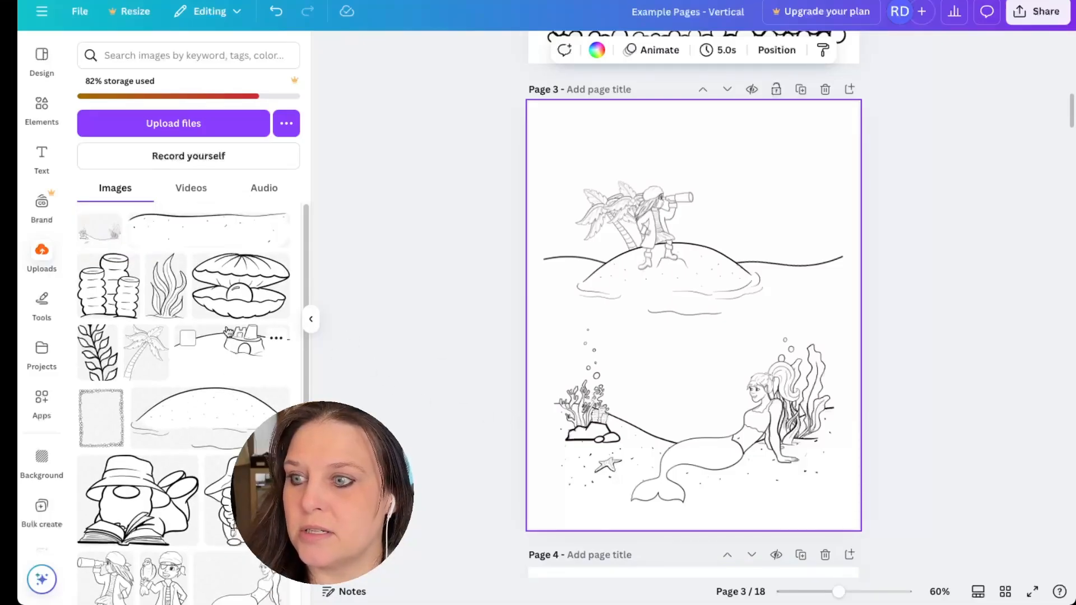
click(194, 228)
drag(694, 324, 749, 519)
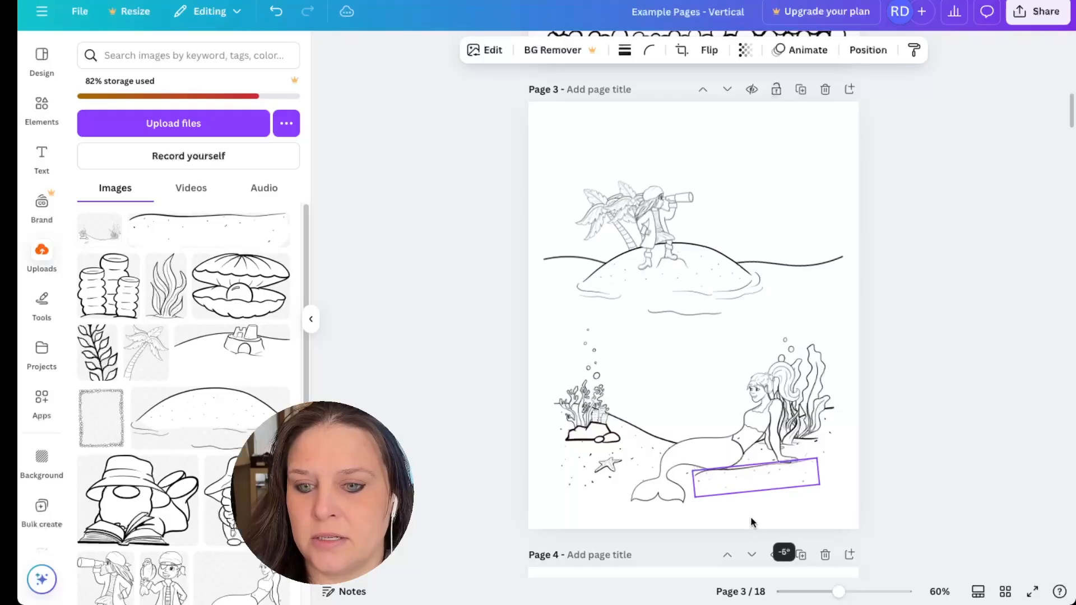
drag(757, 472, 749, 474)
drag(816, 454, 810, 455)
click(832, 457)
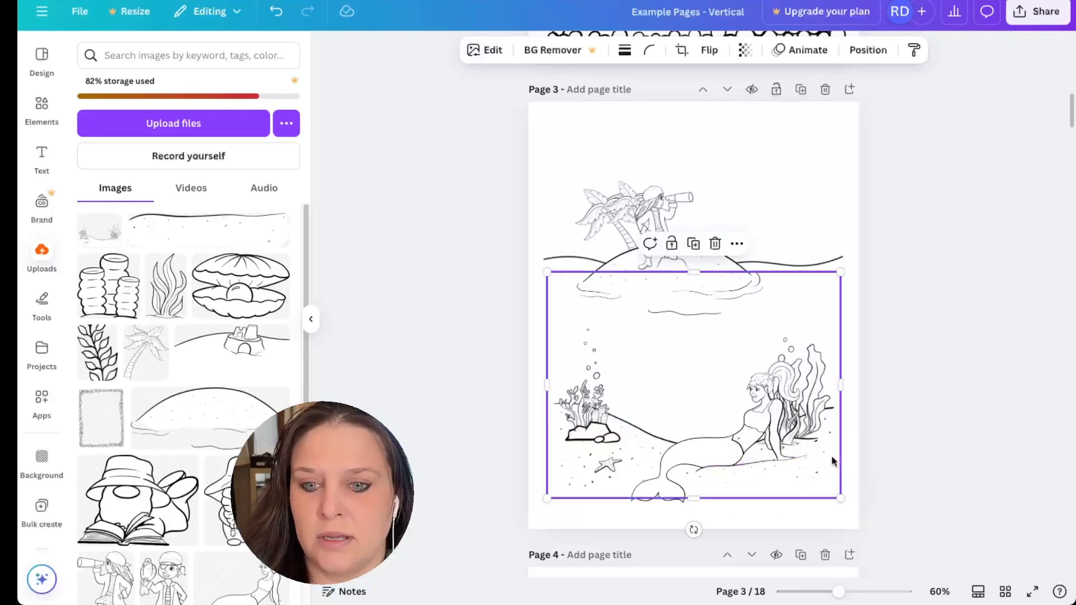
click(885, 464)
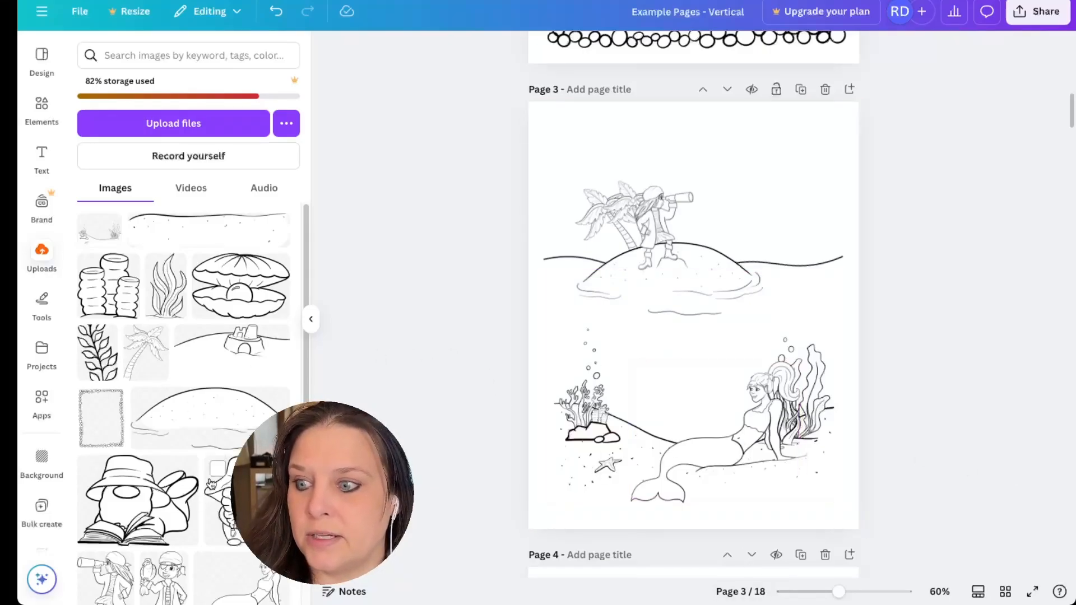
Add the uploaded crab at a small size, place it on the island below the palm trees and tilt it to follow the slope
scroll(211, 486, down, 3)
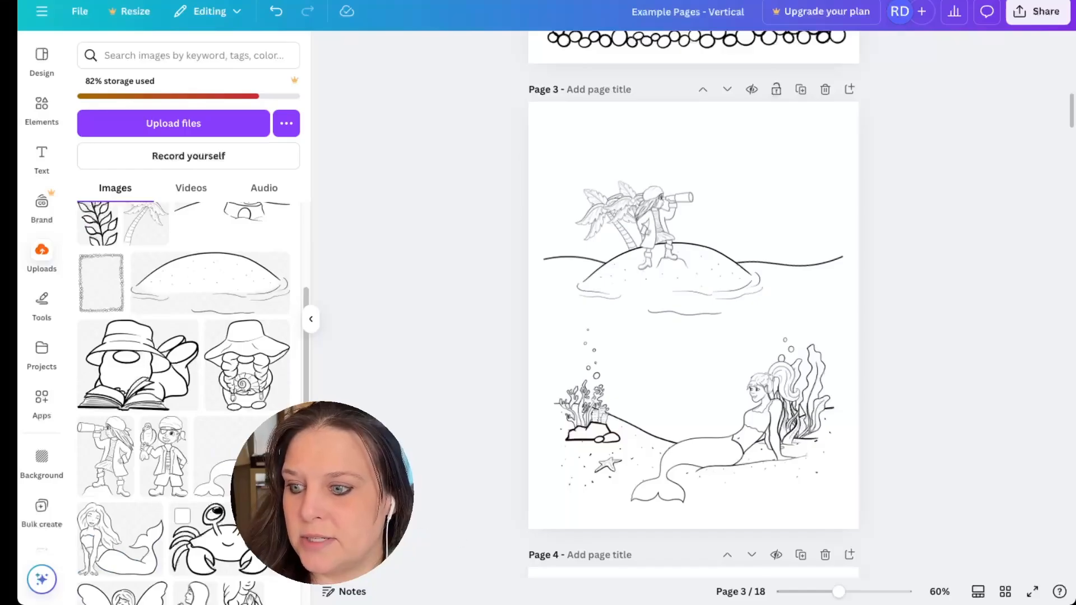
click(216, 541)
scroll(216, 541, up, 1)
scroll(721, 476, up, 2)
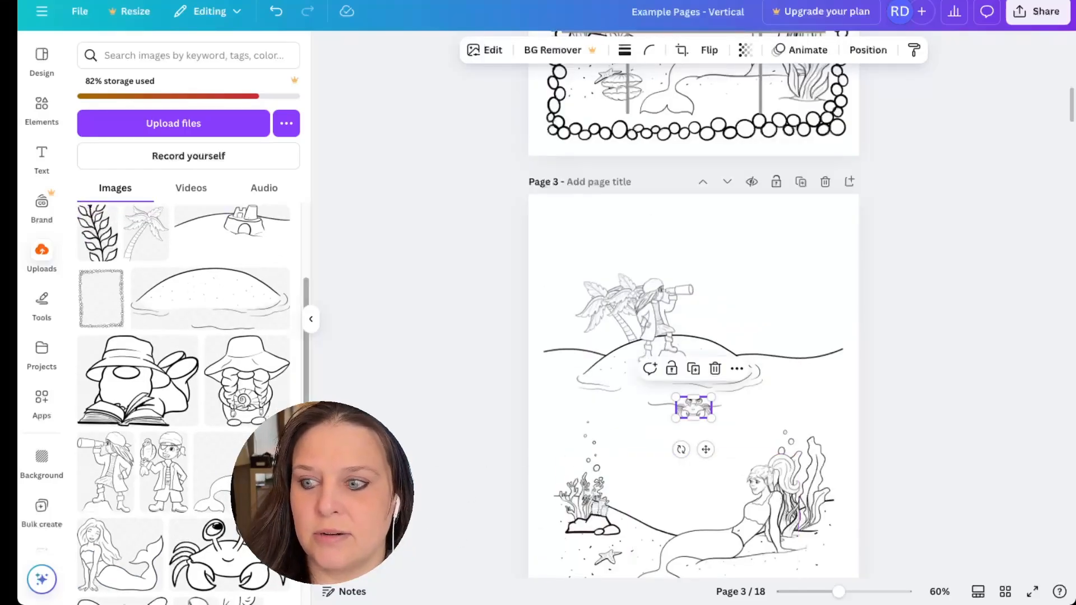
scroll(711, 425, down, 2)
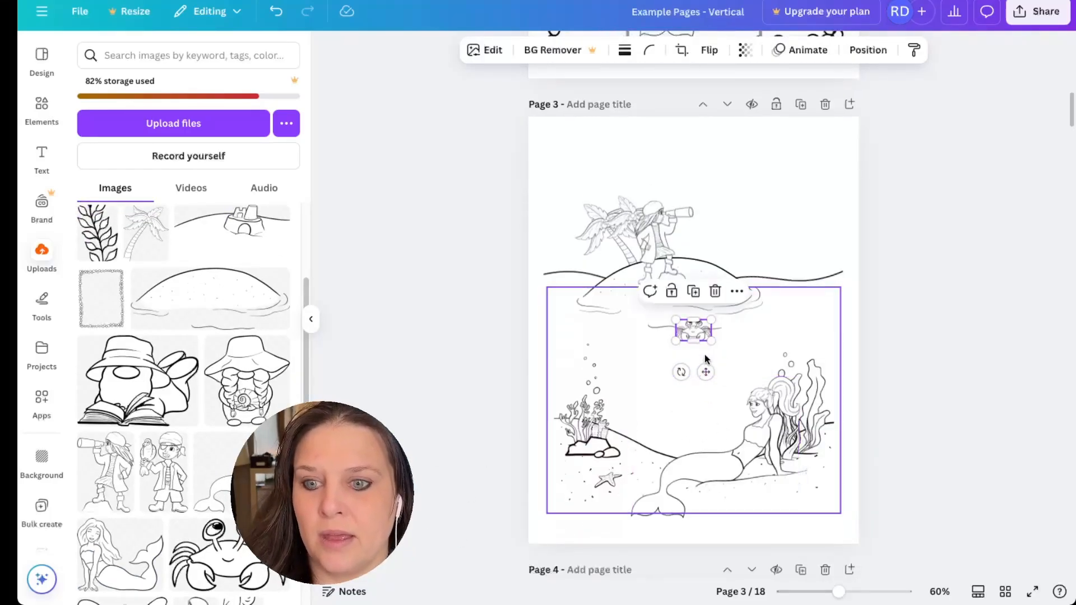
drag(706, 372, 623, 324)
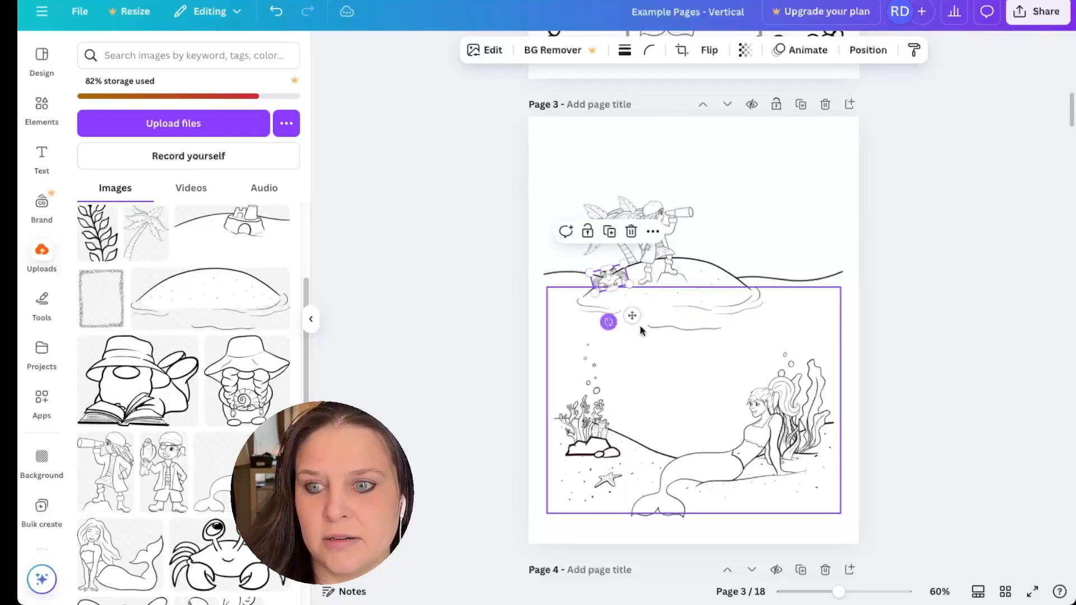
Add the uploaded wavy seaweed behind the mermaid's back and the leafy seaweed beside the coral rock
scroll(226, 404, up, 1)
scroll(226, 405, up, 2)
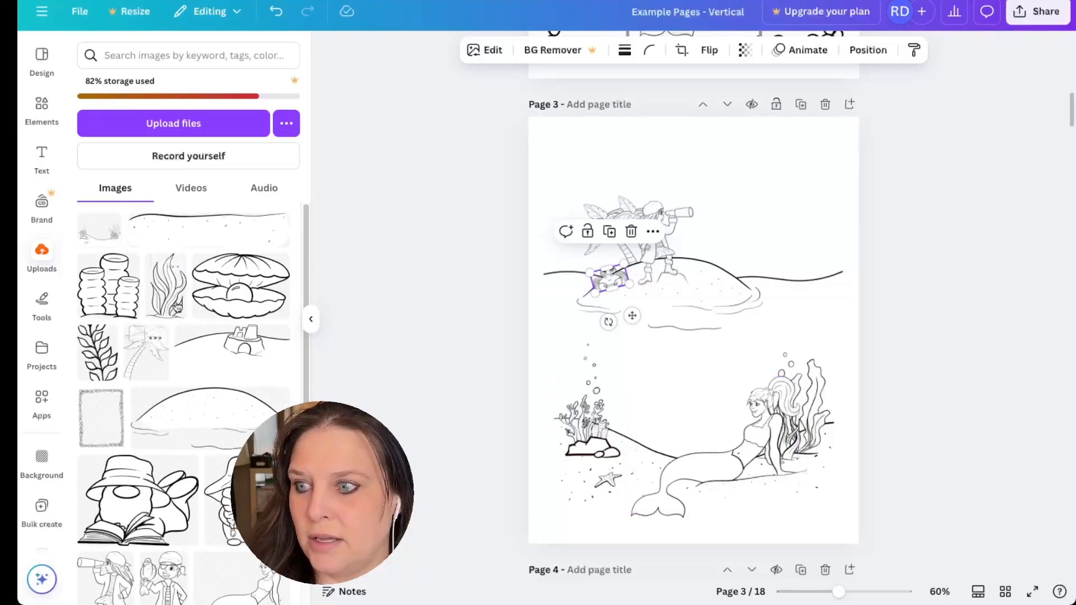
click(178, 311)
drag(693, 337, 792, 455)
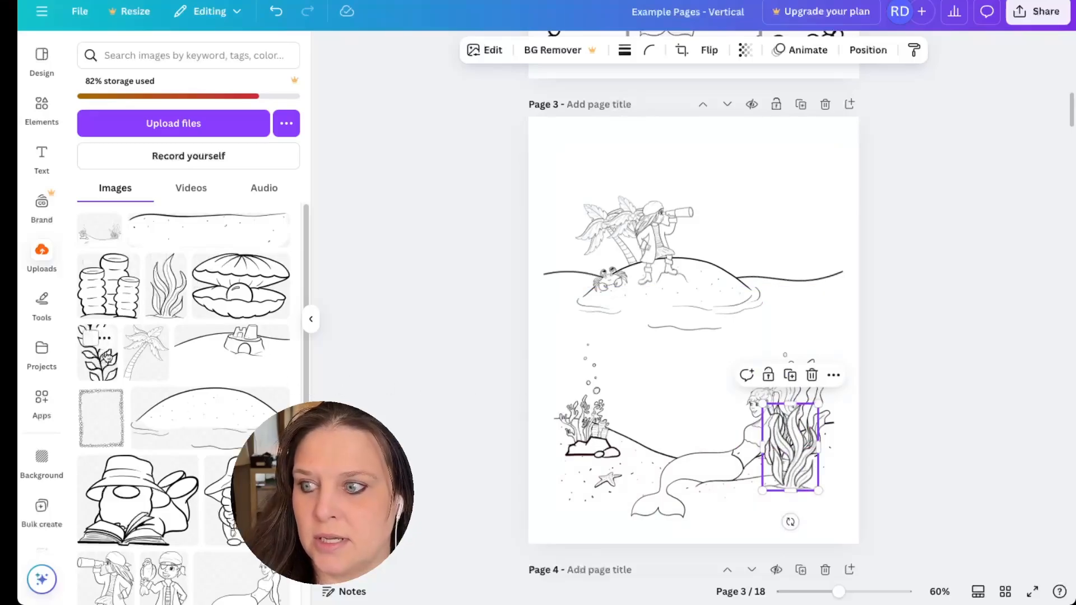
click(98, 352)
drag(693, 331, 615, 415)
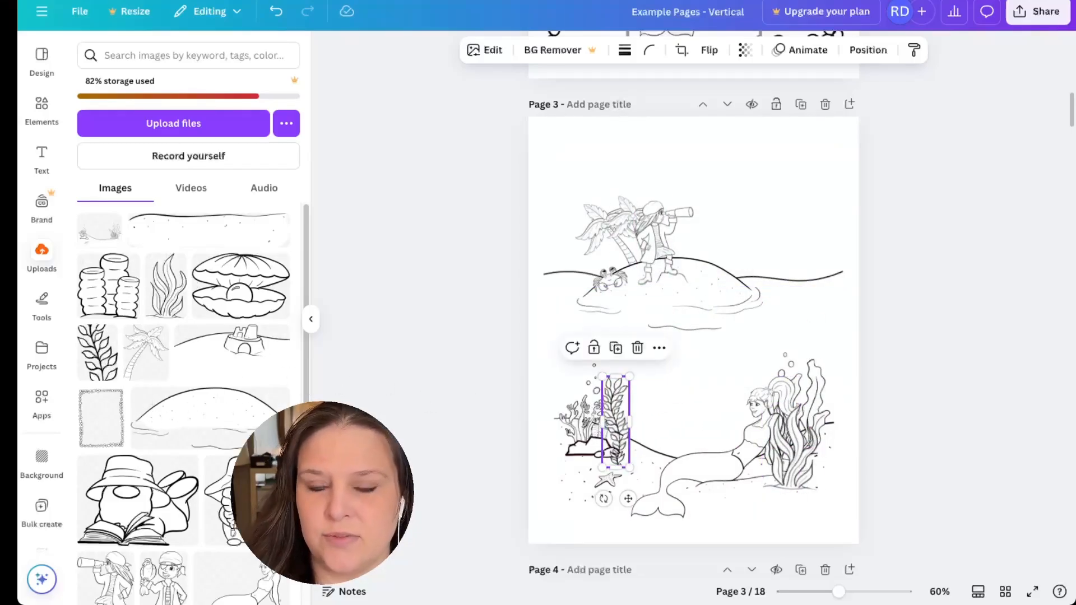
Add the uploaded clam shell with the pearl, scale it down and place it between the leafy seaweed and the mermaid's tail
scroll(235, 488, down, 1)
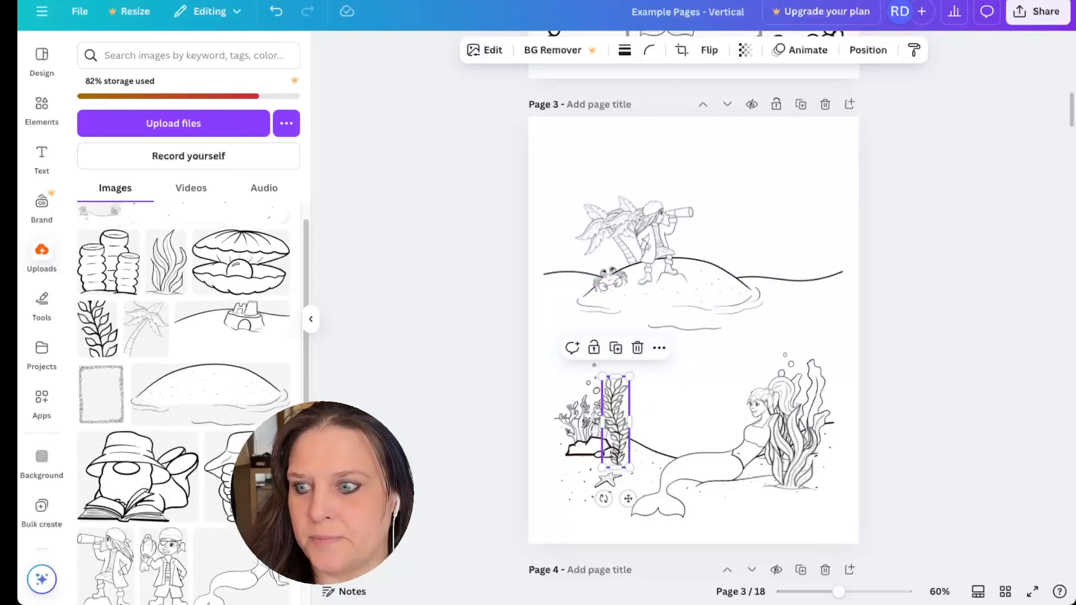
click(241, 262)
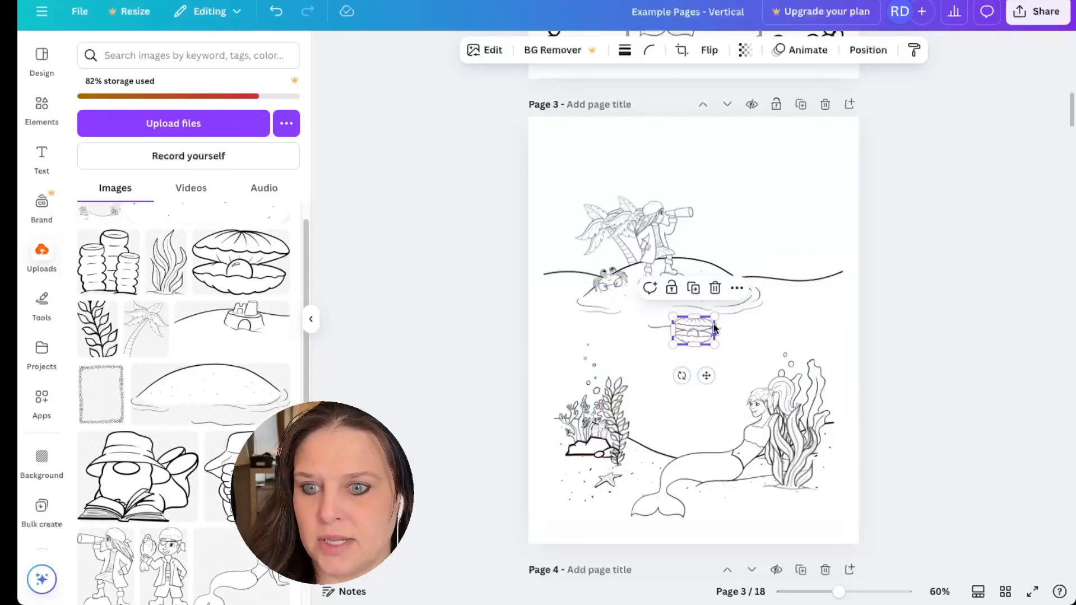
drag(714, 318, 626, 510)
drag(634, 459, 639, 461)
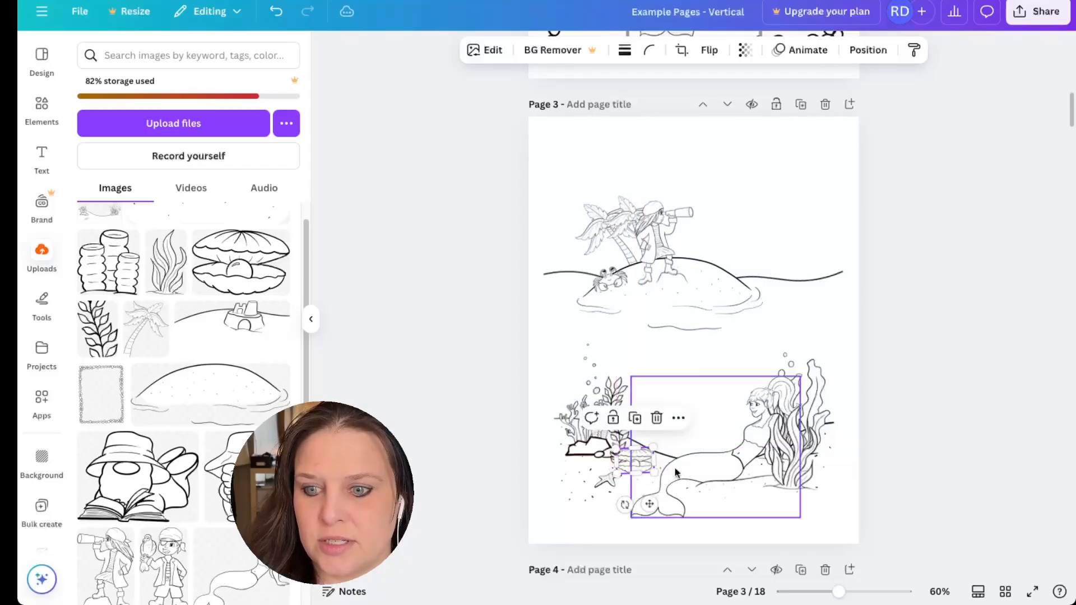
Add another dotted sand strip, shrink it to fit under the clam shell and send it backward behind the mermaid's tail
scroll(234, 241, up, 1)
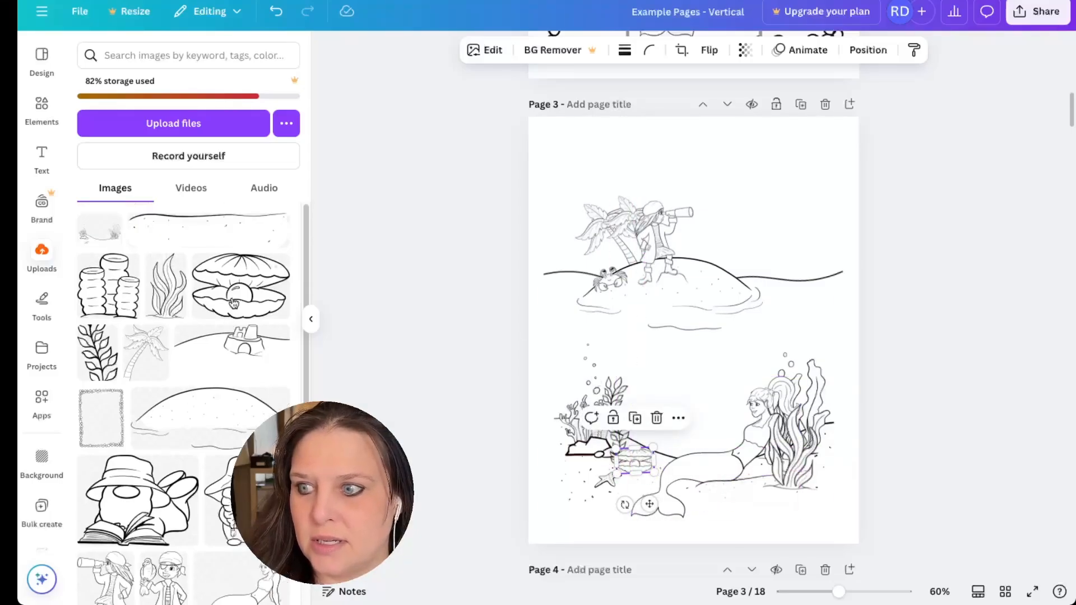
click(234, 240)
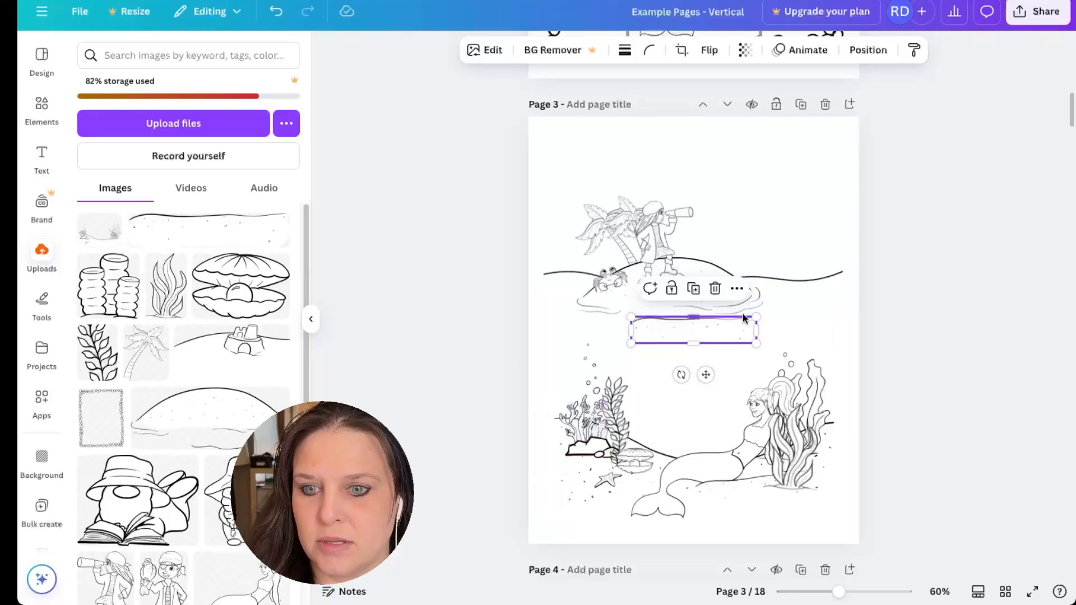
drag(755, 318, 648, 462)
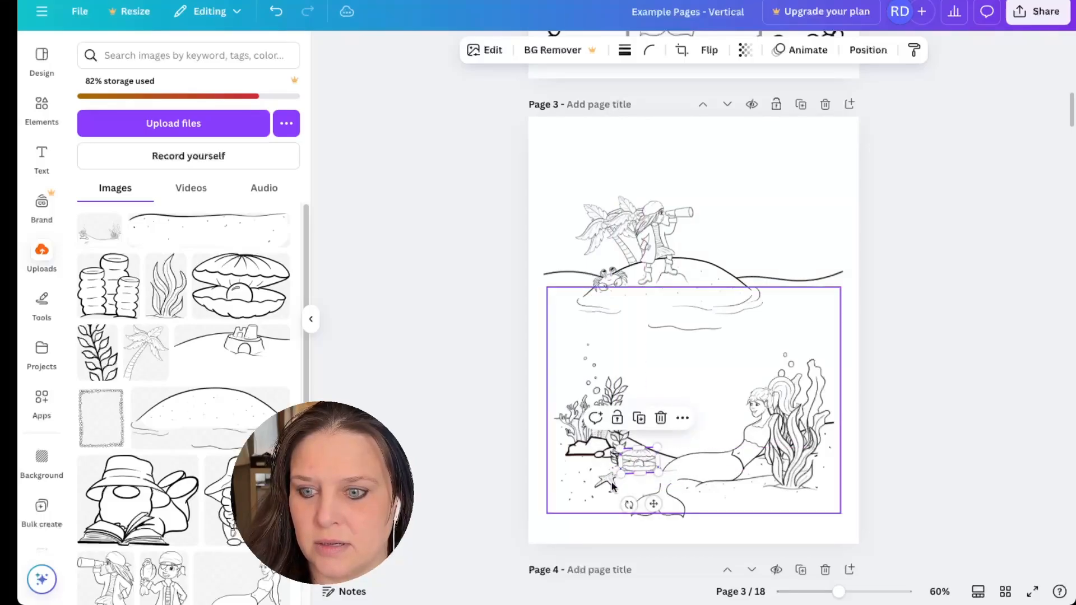
click(621, 474)
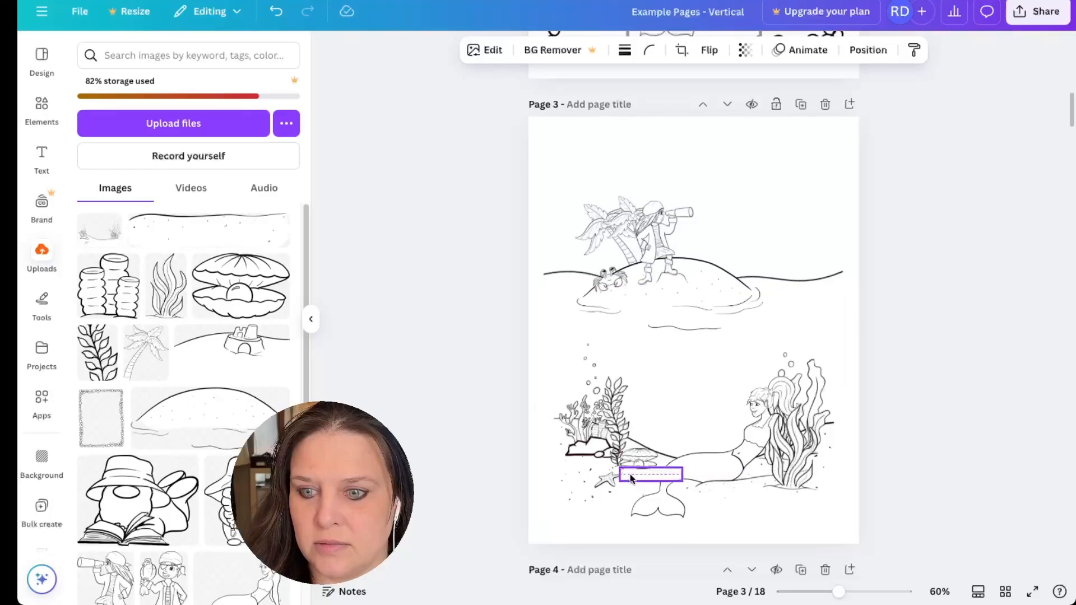
drag(628, 475, 650, 479)
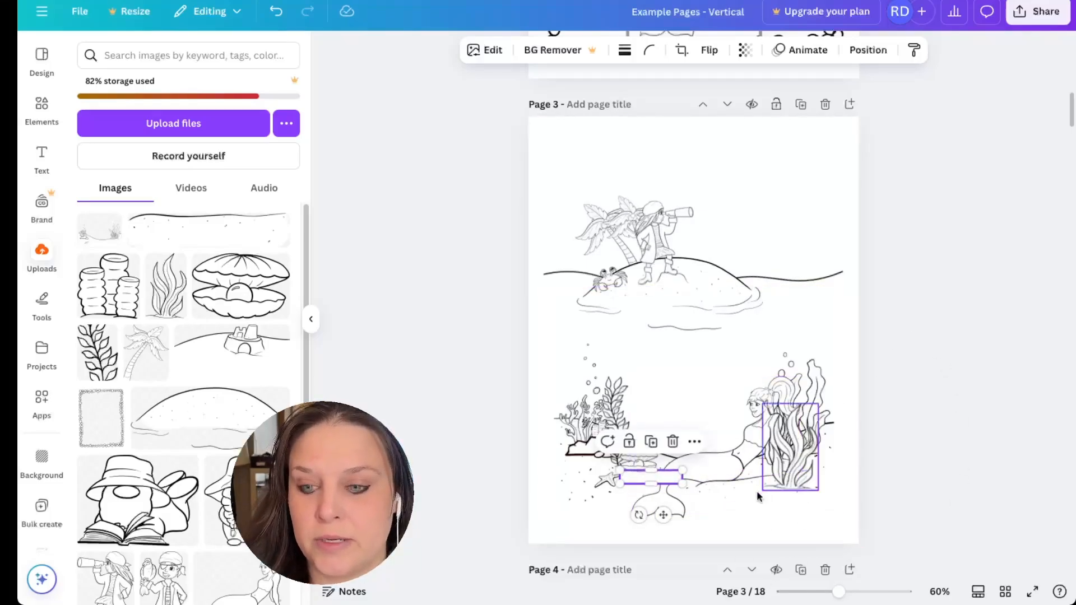
click(868, 50)
click(271, 125)
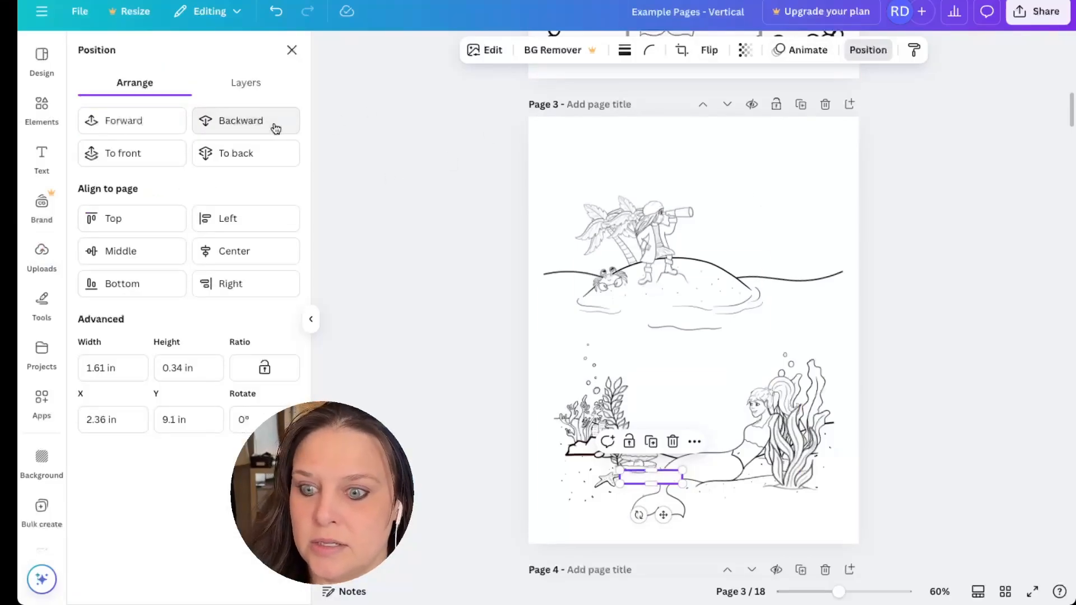
key(Escape)
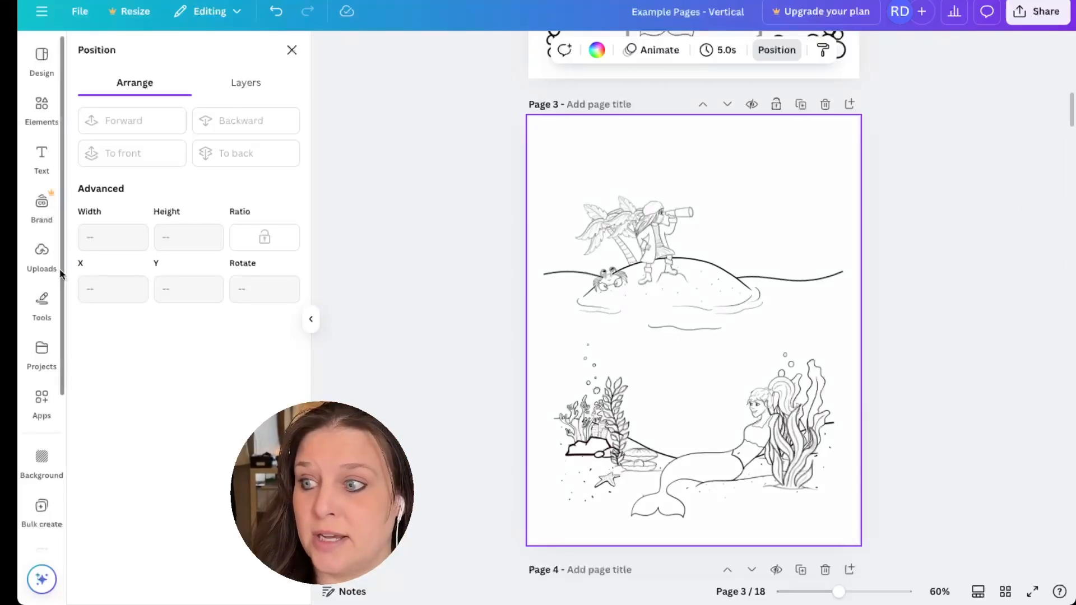
Add the uploaded bubble border frame and enlarge it to cover the whole page
click(42, 256)
scroll(275, 413, down, 3)
scroll(275, 414, up, 3)
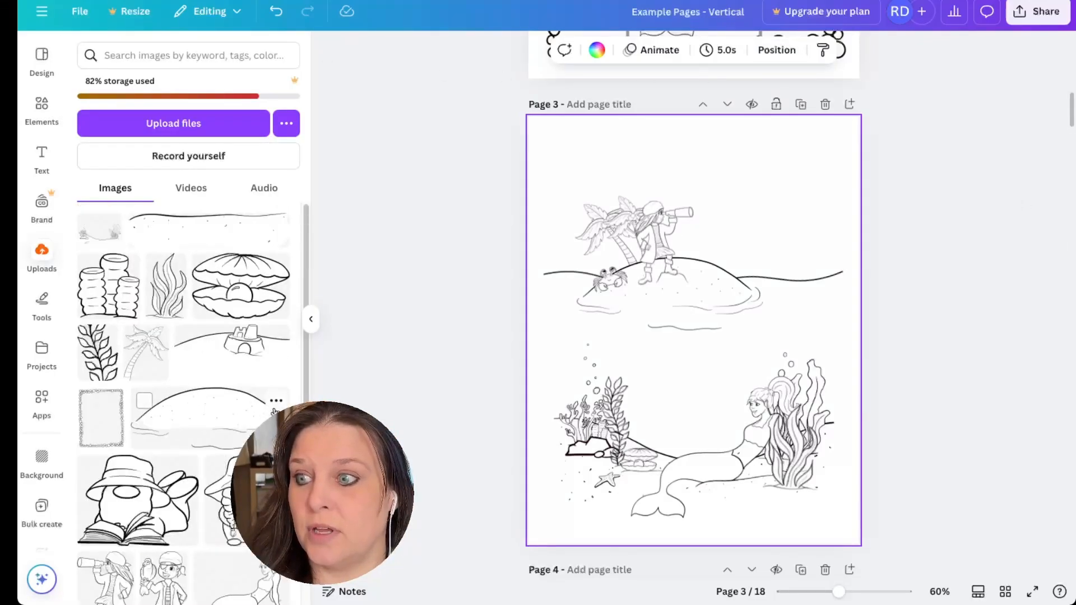
click(111, 436)
drag(684, 259, 643, 210)
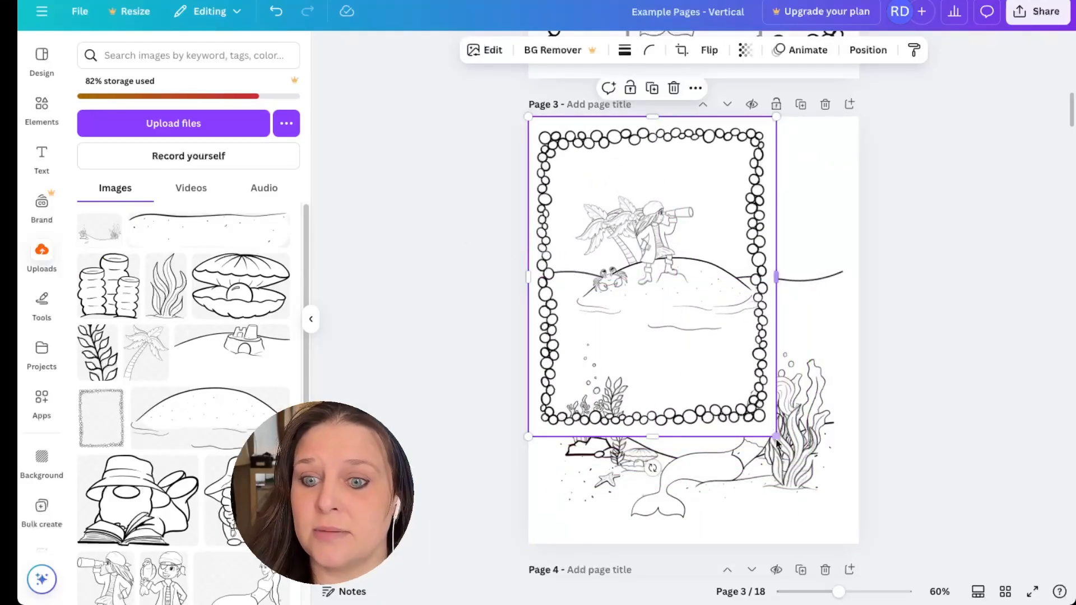
drag(777, 437, 860, 543)
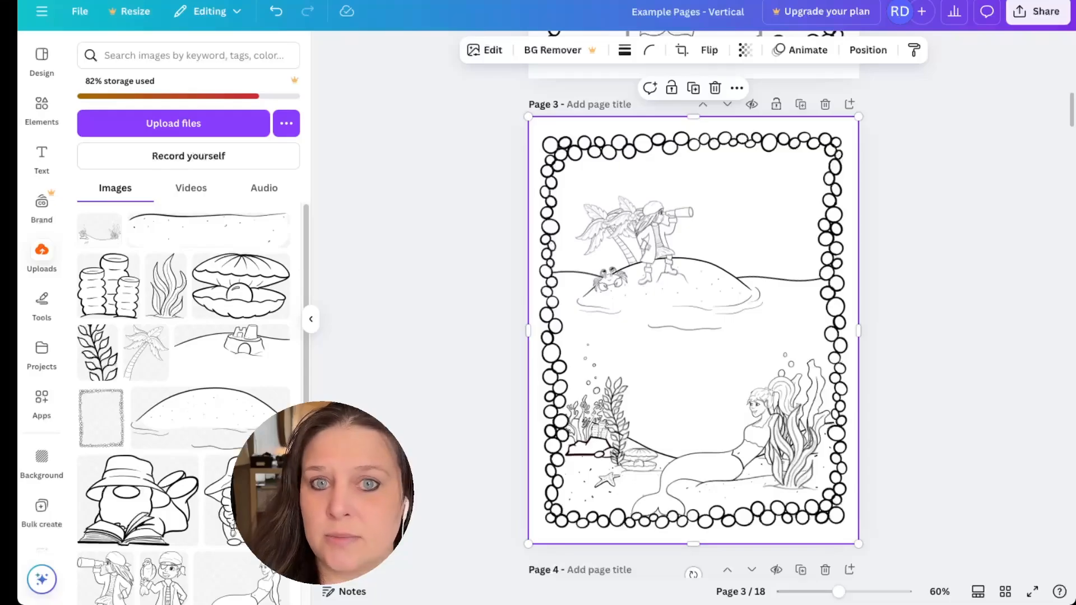
click(941, 338)
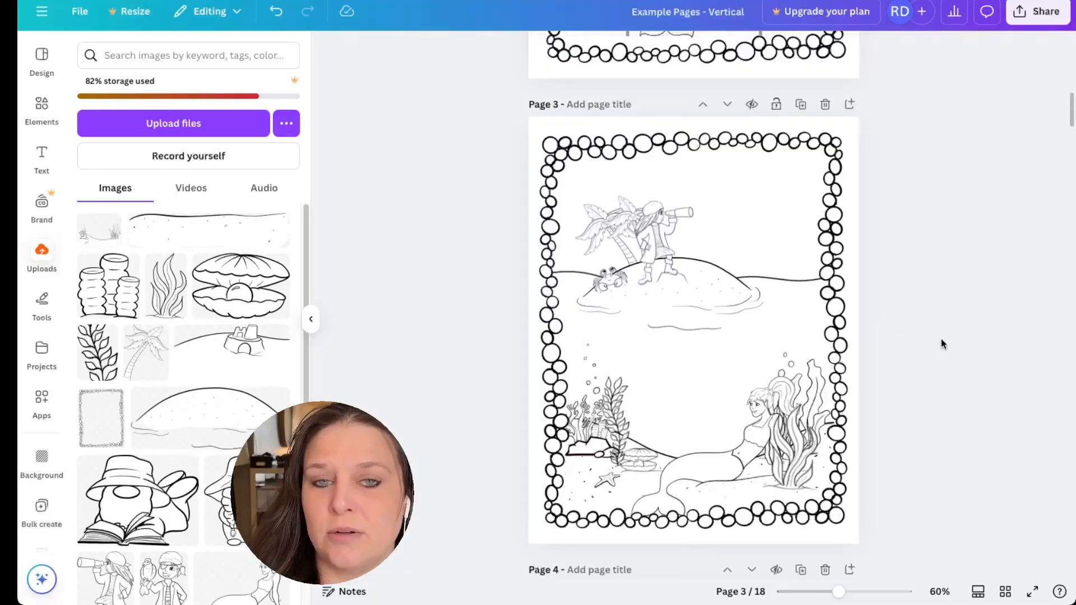